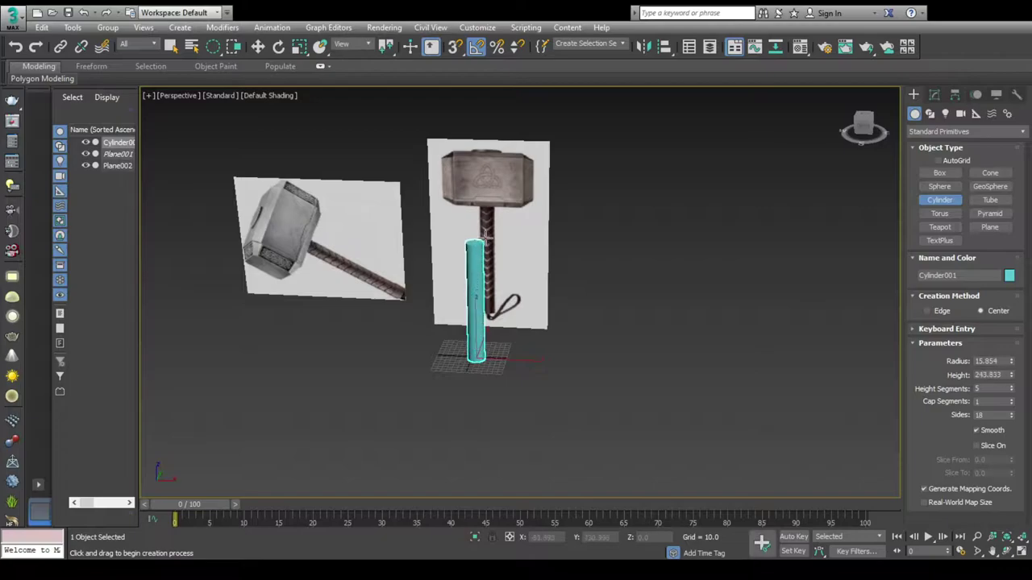
- Finish creating the handle cylinder and scale it to fit the handle on the hammer reference image
right_click(720, 207)
key("alt+w")
scroll(564, 392, "down", 3)
key("r")
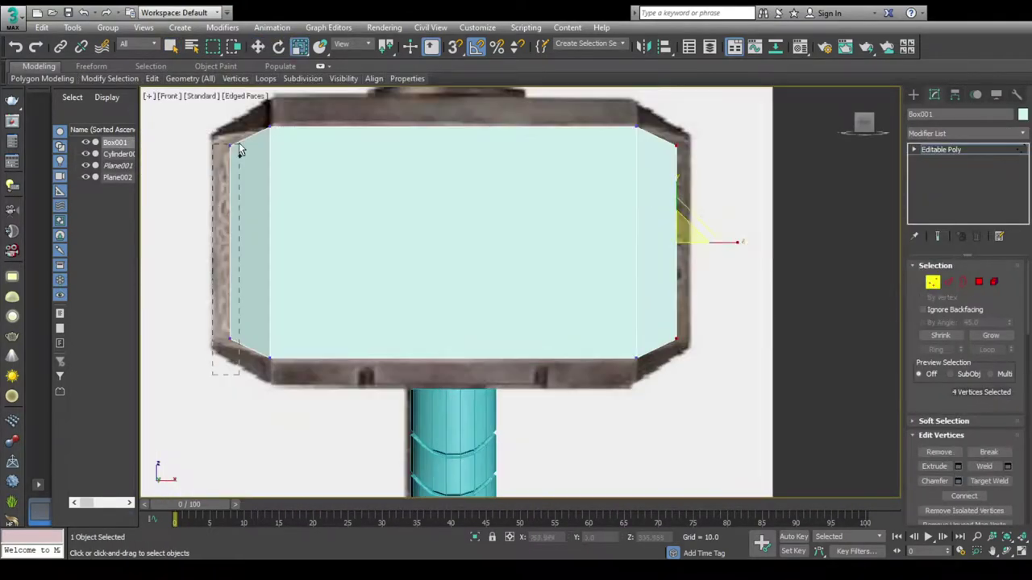
- Scale the hammer head box's end vertices to match the front reference, and switch the handle cylinder to edge editing
key("r")
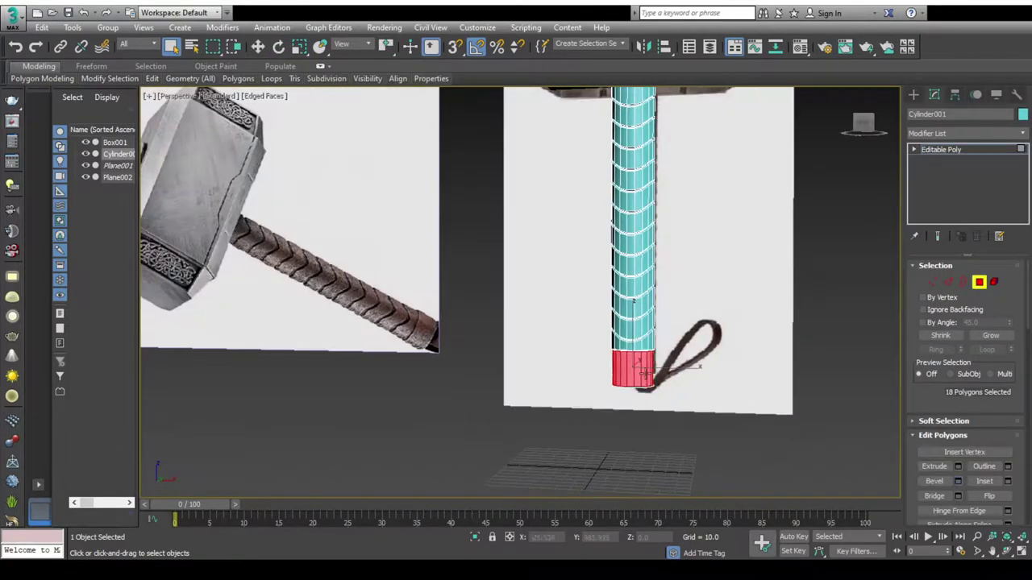
scroll(687, 418, "up", 5)
left_click(948, 282)
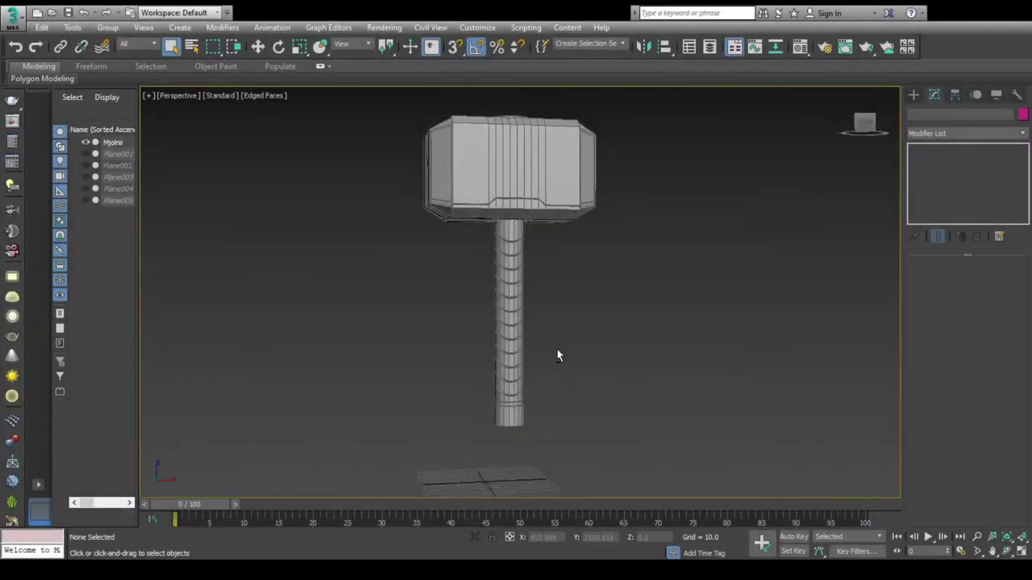
- Inspect the Mjolnir model from several sides and show the hammer reference planes Plane001 and Plane002
middle_click_drag(557, 353, 823, 376, "alt")
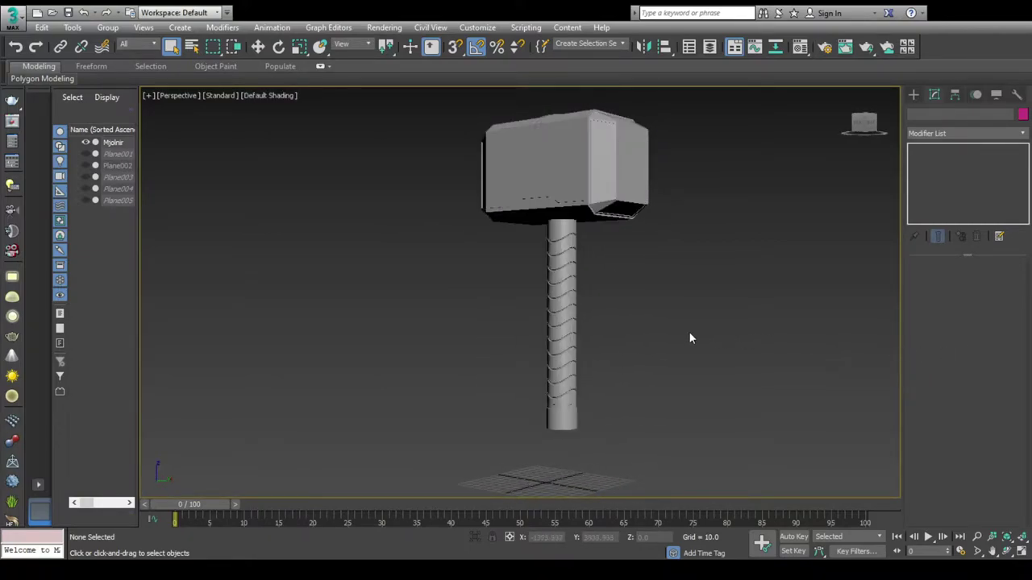
middle_click_drag(659, 336, 241, 349, "alt")
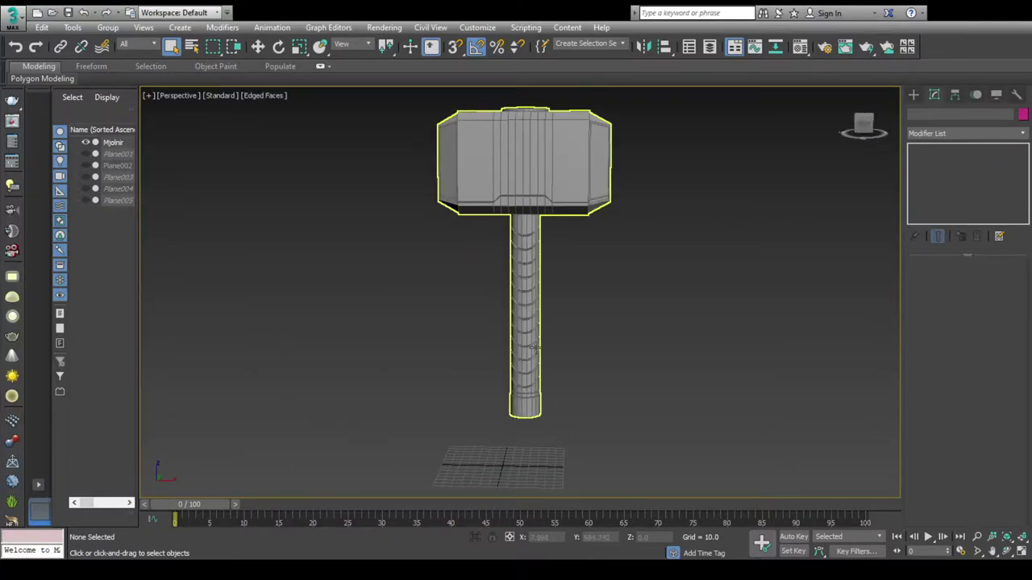
middle_click_drag(528, 275, 485, 382, "alt")
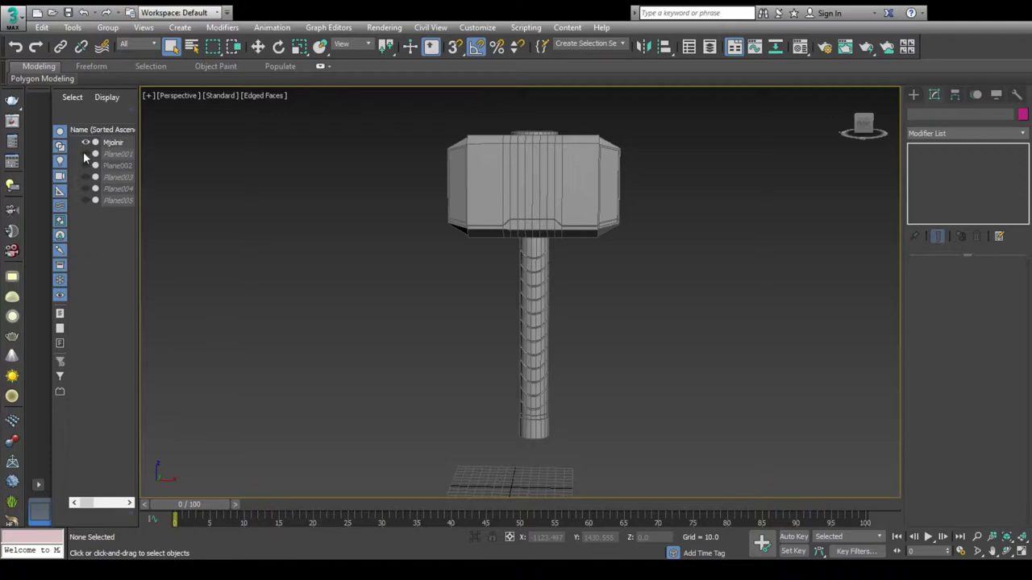
left_click(86, 154)
left_click(86, 166)
scroll(475, 304, "down", 5)
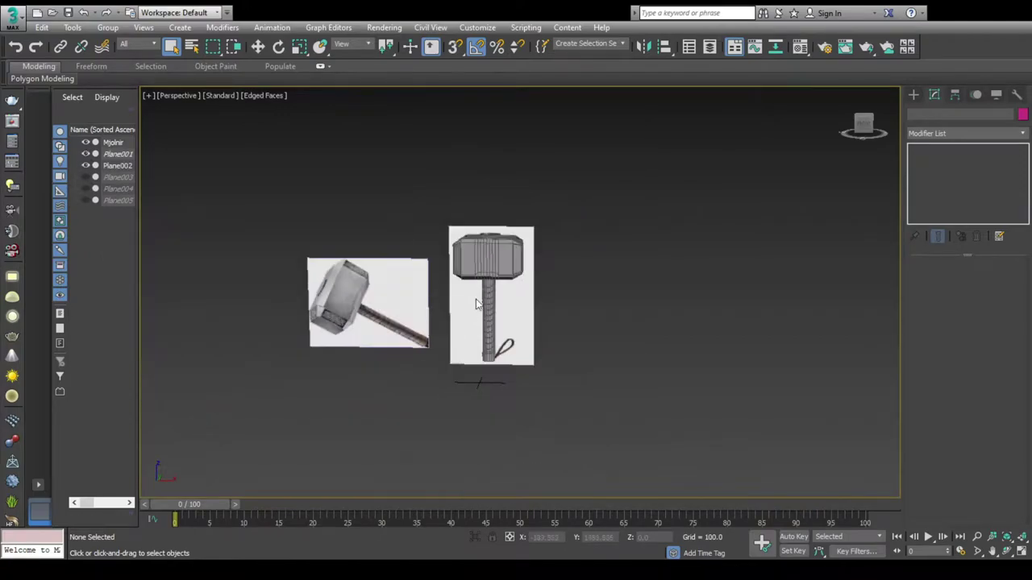
- Move the Mjolnir model along X to about -966, clear of the two hammer reference planes
left_click(483, 272)
key("z")
scroll(516, 290, "down", 4)
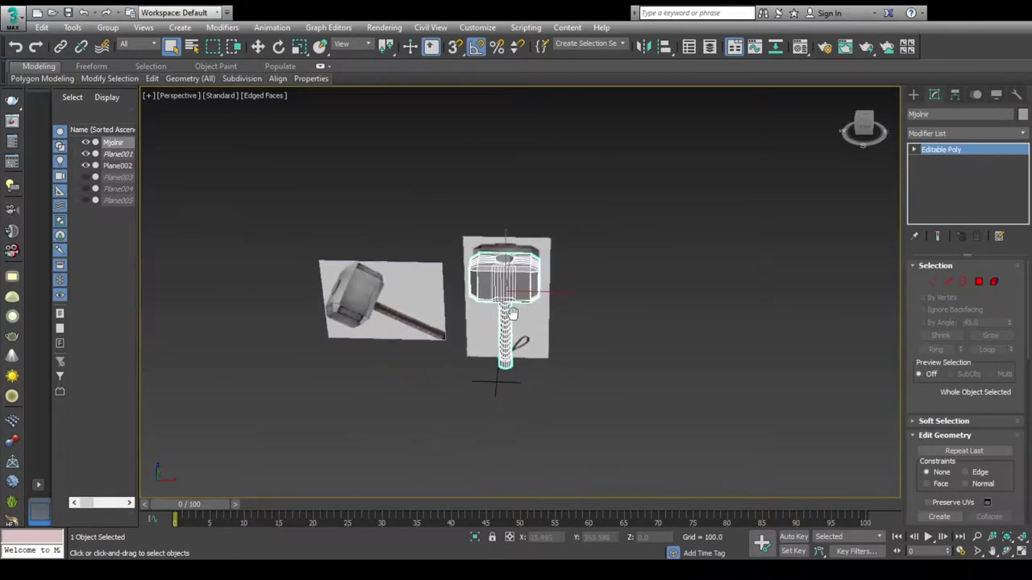
key("w")
left_click_drag(564, 284, 235, 296)
middle_click_drag(234, 297, 414, 290)
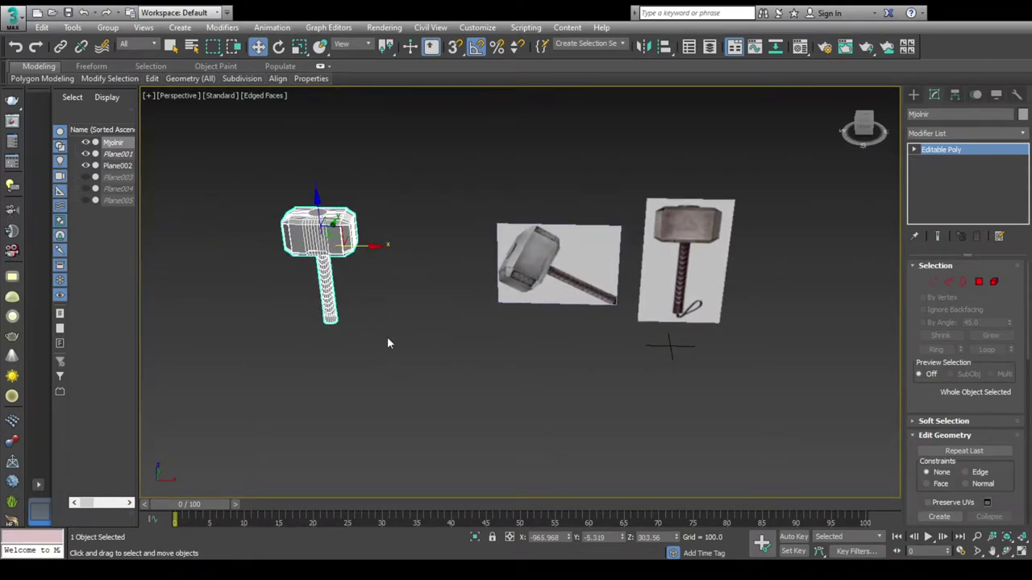
left_click(387, 338)
- Hide the hammer references Plane001 and Plane002, and show the shield references Plane003 and Plane004
left_click(85, 166)
left_click(85, 153)
left_click(86, 176)
left_click(86, 189)
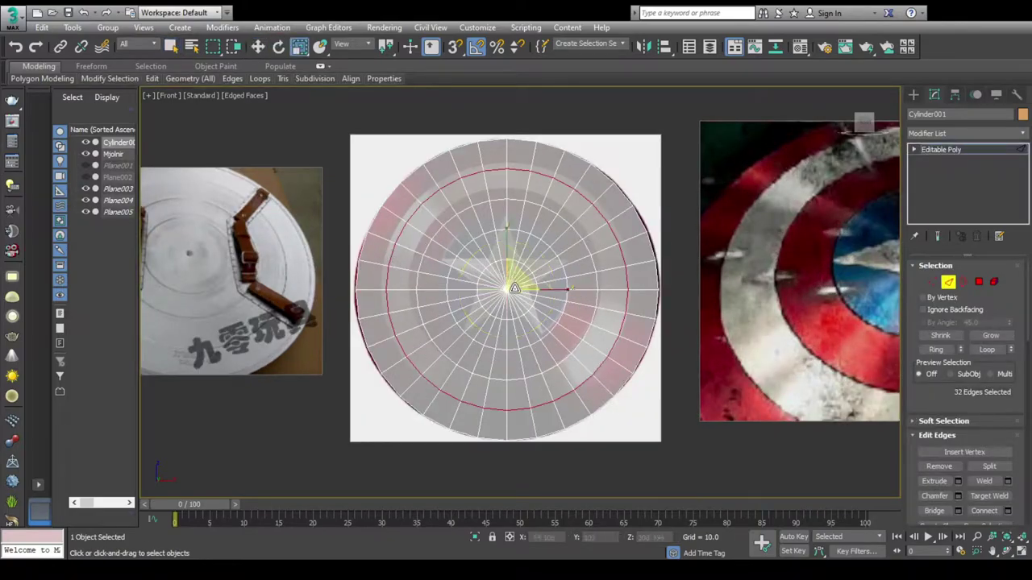
- Move the vertices at the centre of the shield disc to give it a shallow dome shape
scroll(523, 273, "up", 3)
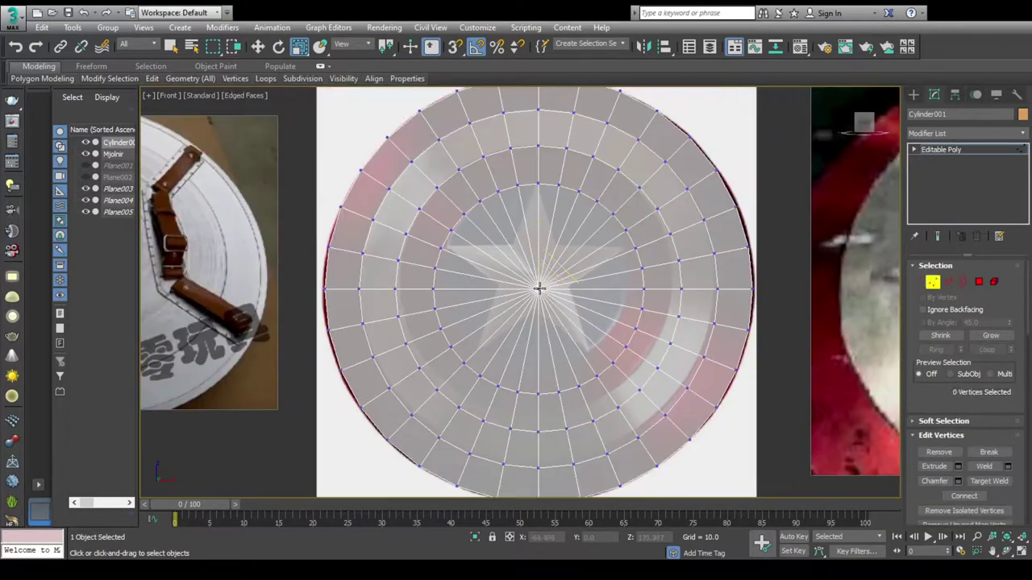
key("w")
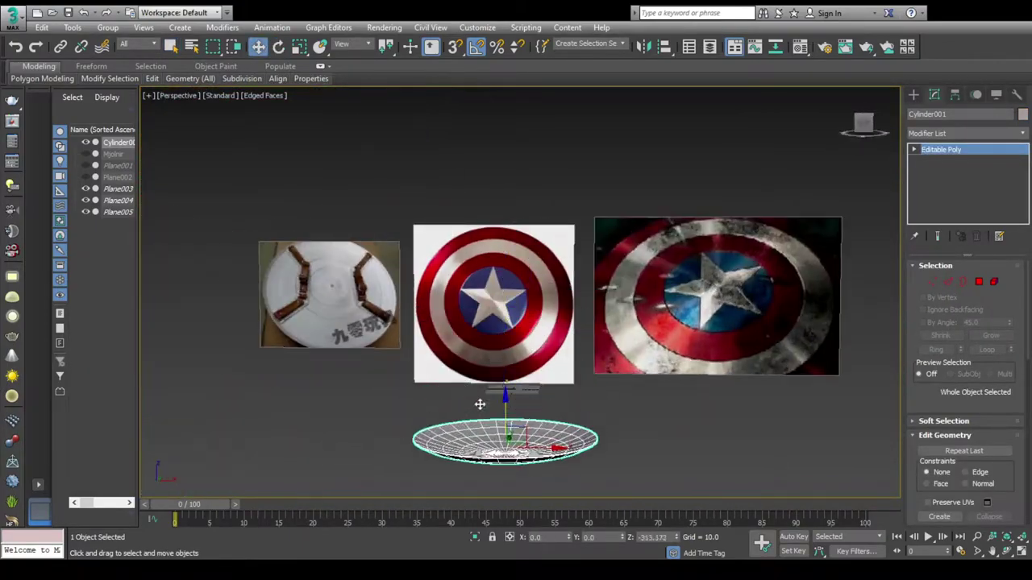
- Draw a rounded rectangle spline beside the shield, about 53 long and 118 wide with a corner radius of about 16
left_click(940, 183)
left_click(615, 377)
left_click_drag(643, 365, 713, 390)
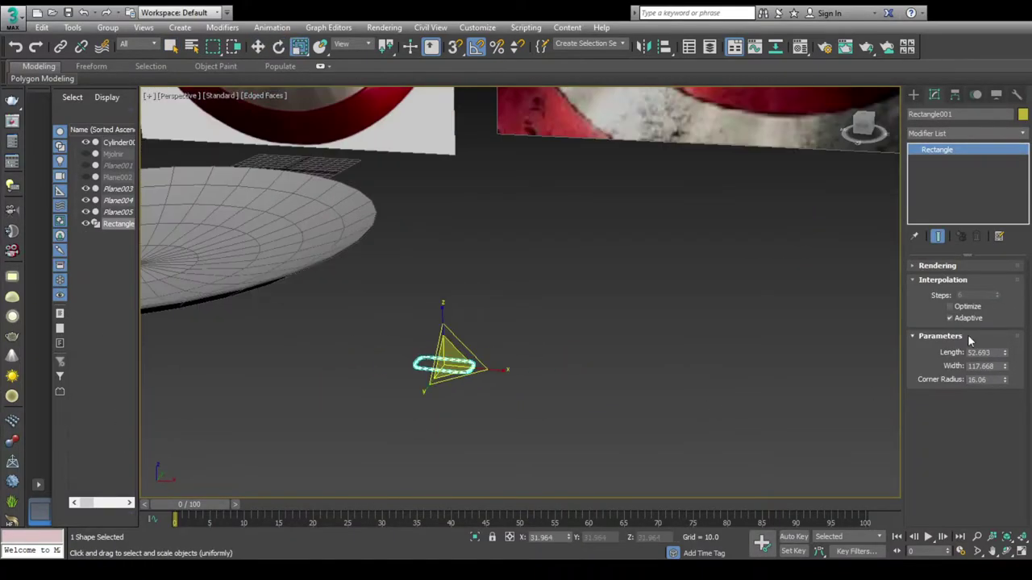
left_click_drag(521, 400, 530, 408)
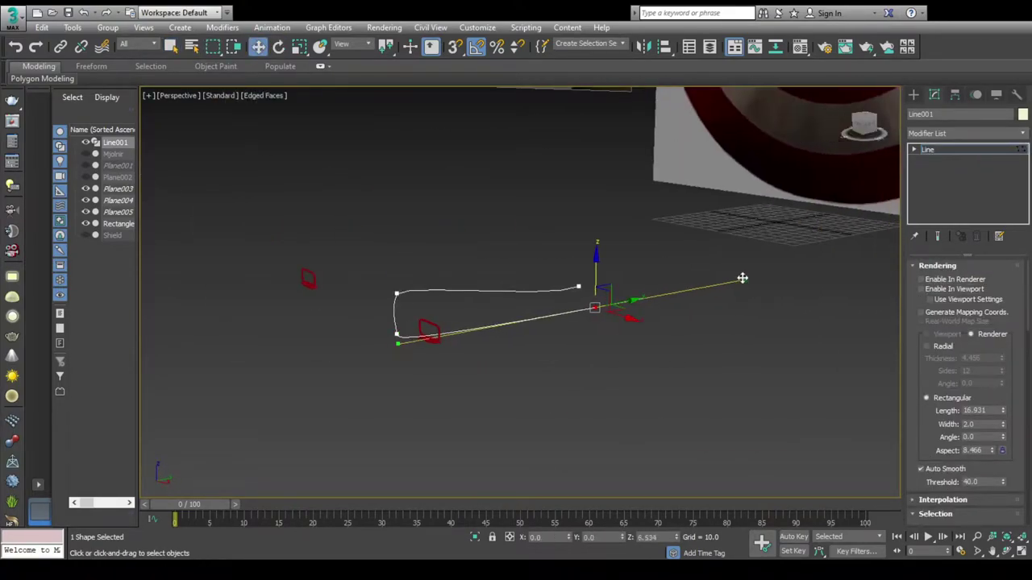
- Reshape the strap line by moving its vertices and Bezier handles so it forms a smooth loop on the shield's back
key("1")
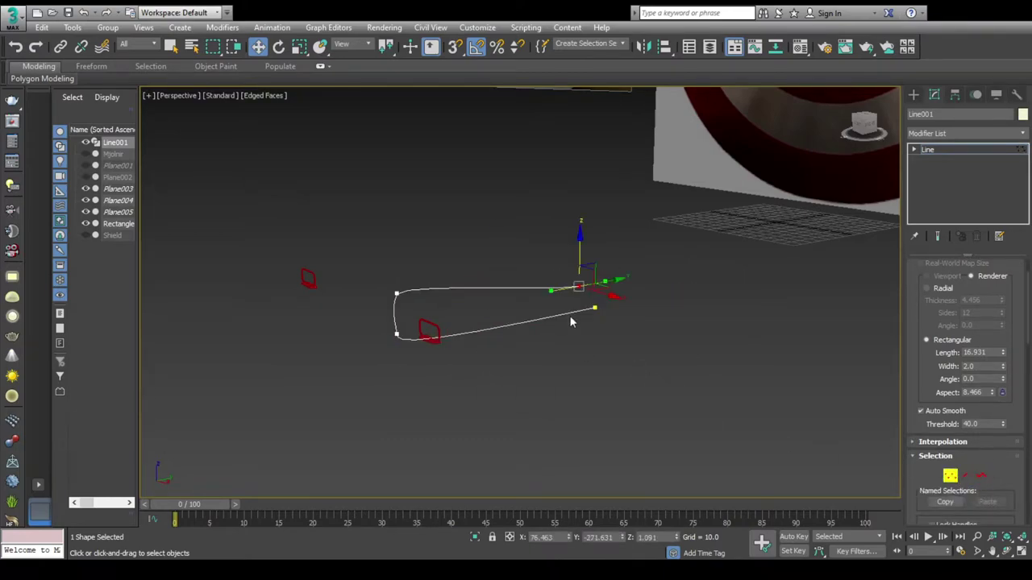
key("w")
middle_click_drag(572, 312, 761, 370, "alt")
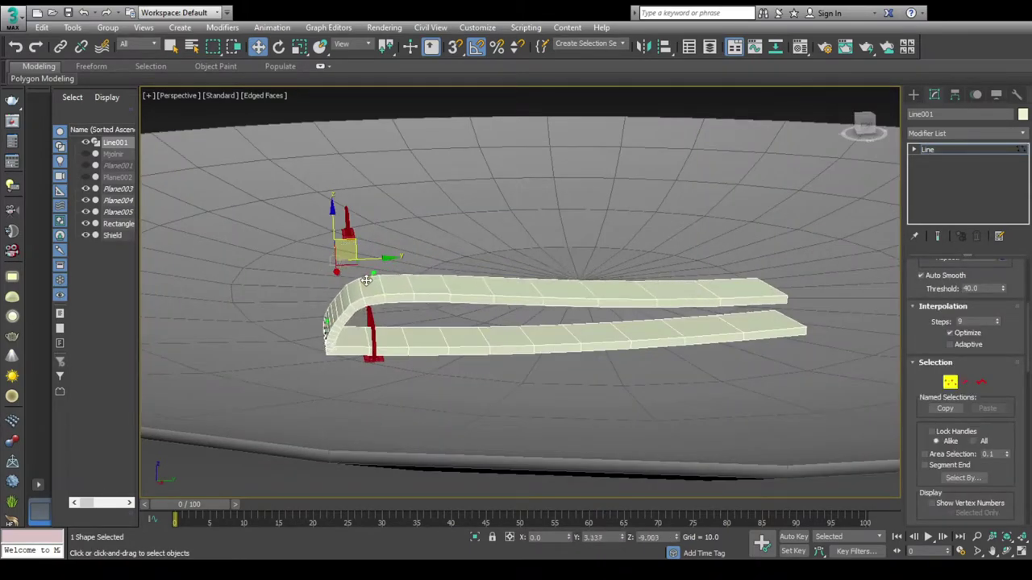
left_click_drag(365, 280, 382, 316)
left_click_drag(309, 367, 344, 340)
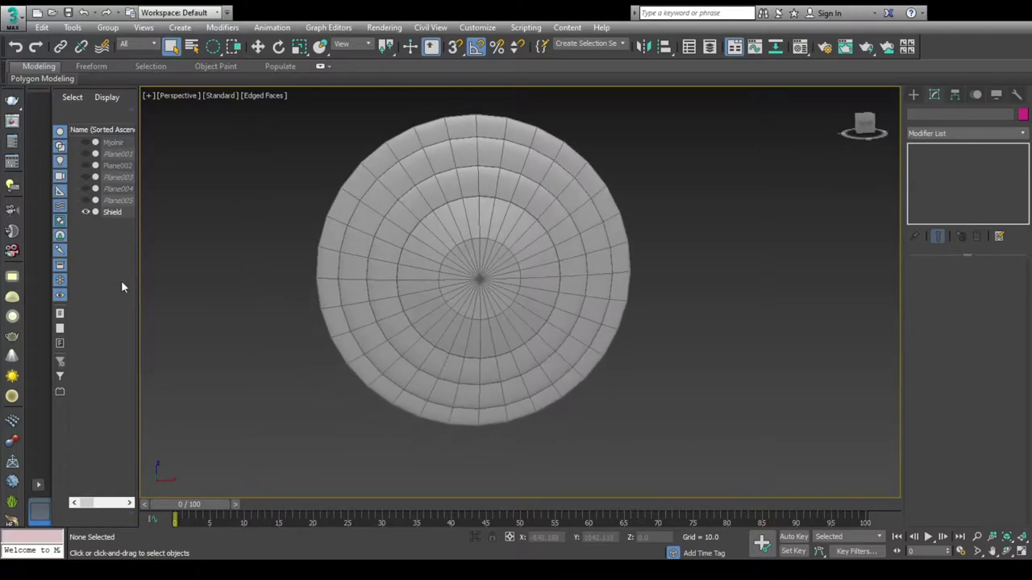
- Examine the shield's front rings and rear straps with and without edged faces
key("F3")
key("F3")
key("F4")
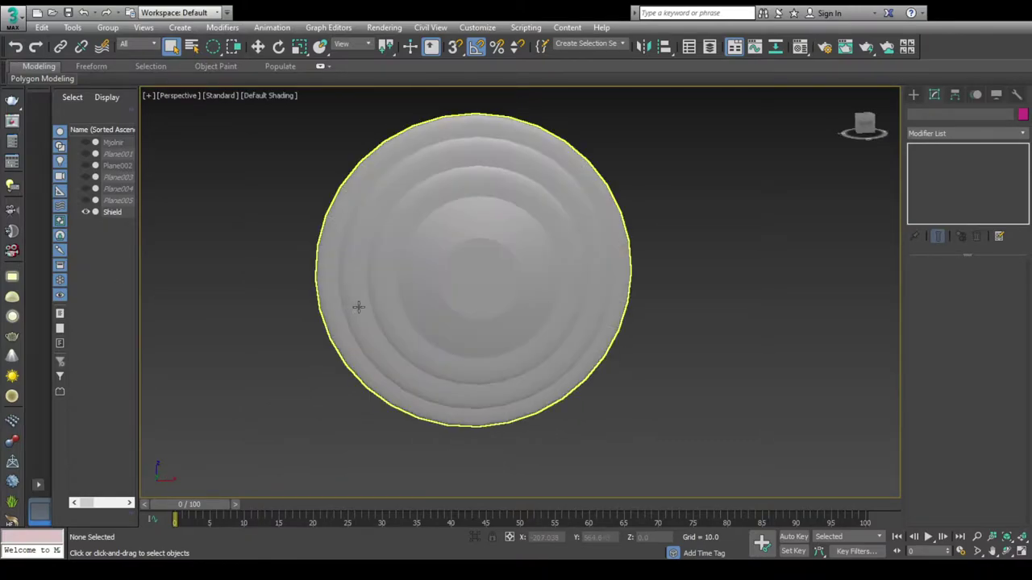
middle_click_drag(452, 330, 670, 320, "alt")
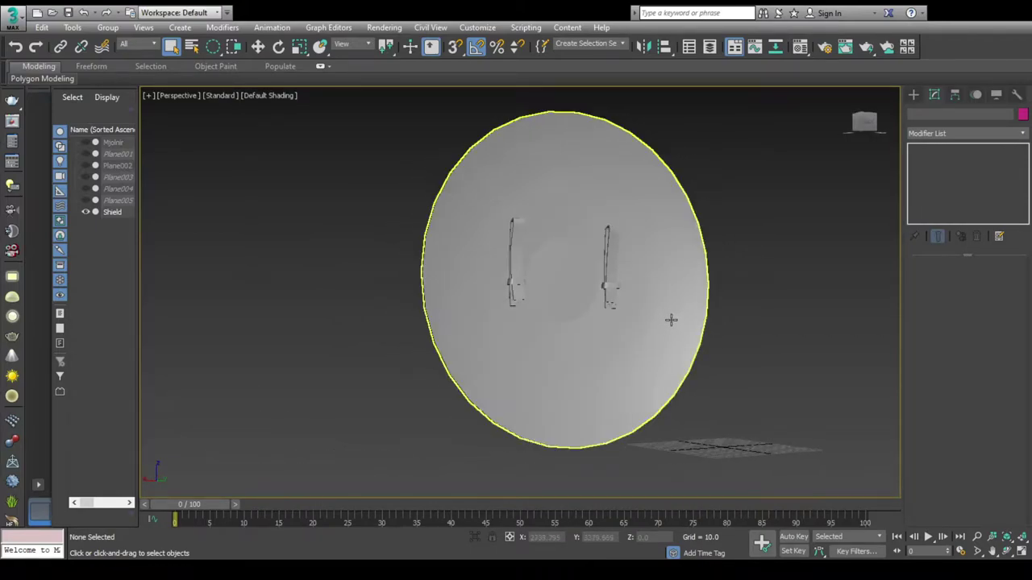
key("F4")
left_click(613, 337)
middle_click_drag(525, 346, 467, 362, "alt")
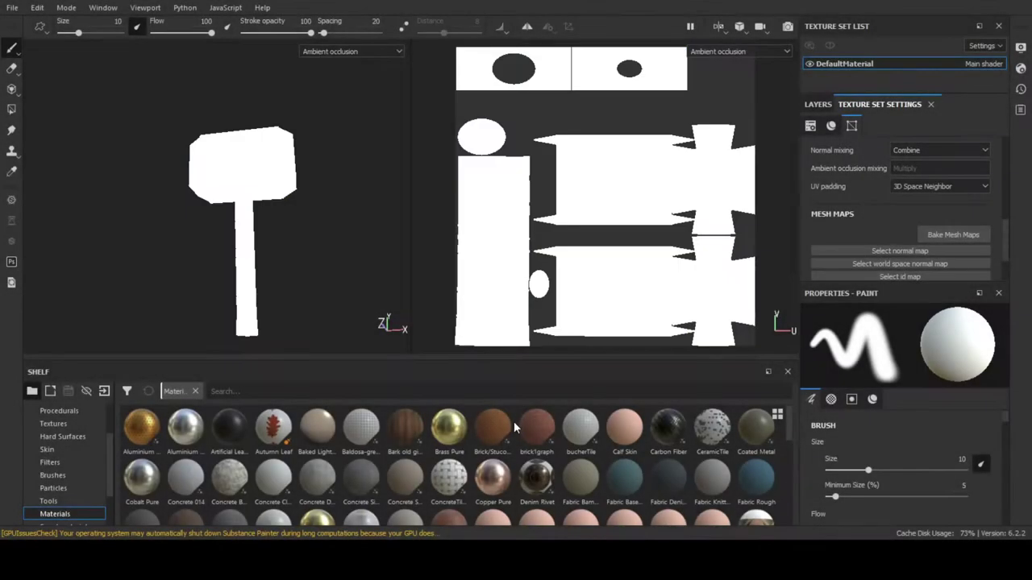
- In Substance Painter, apply the Leather Stylized smart material to the hammer and polygon-fill its mask over the handle's wavy bands
key("m")
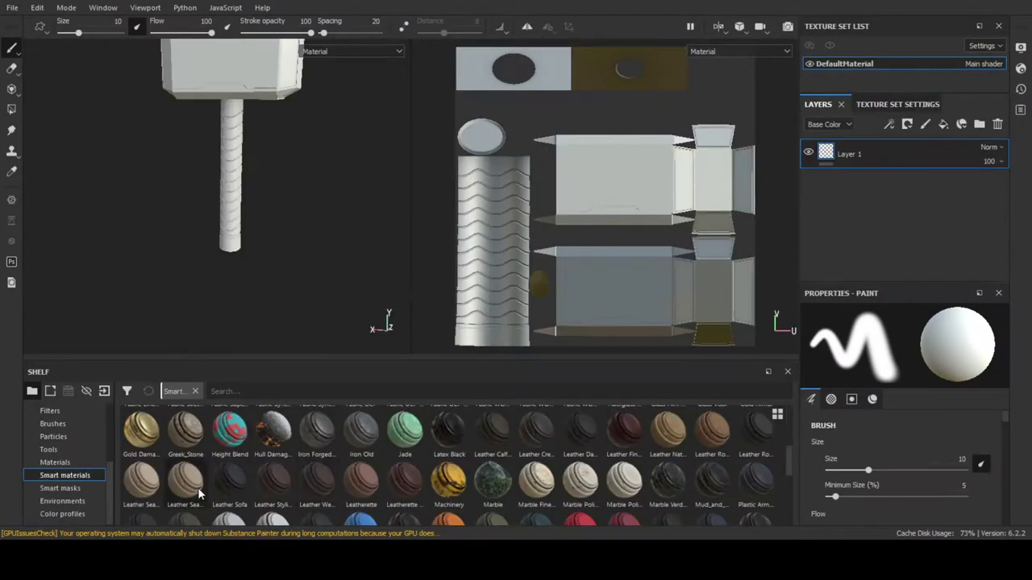
left_click_drag(229, 179, 228, 176)
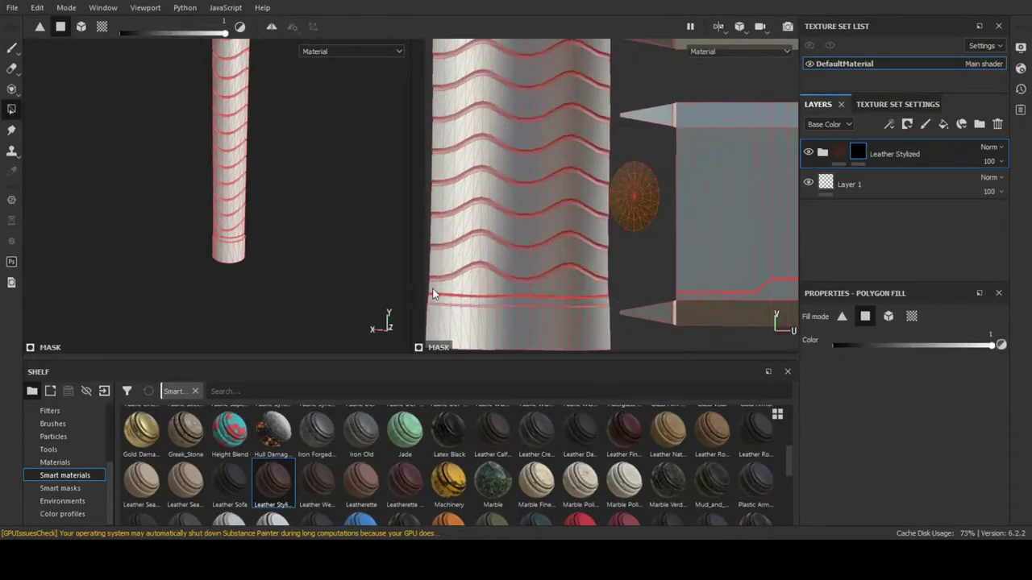
middle_click_drag(432, 295, 475, 281)
left_click(491, 253)
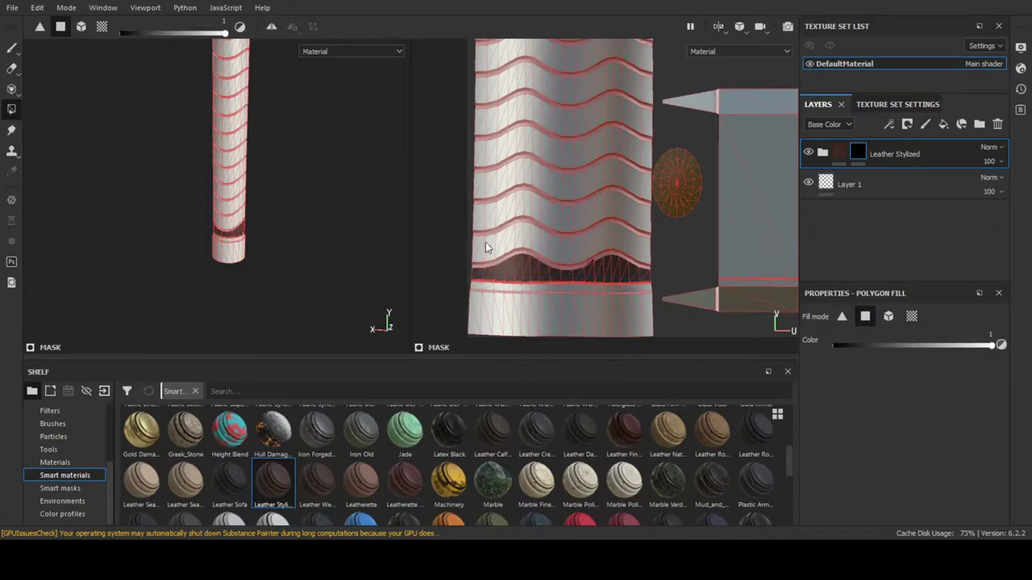
scroll(562, 240, "up", 5)
scroll(551, 248, "down", 3)
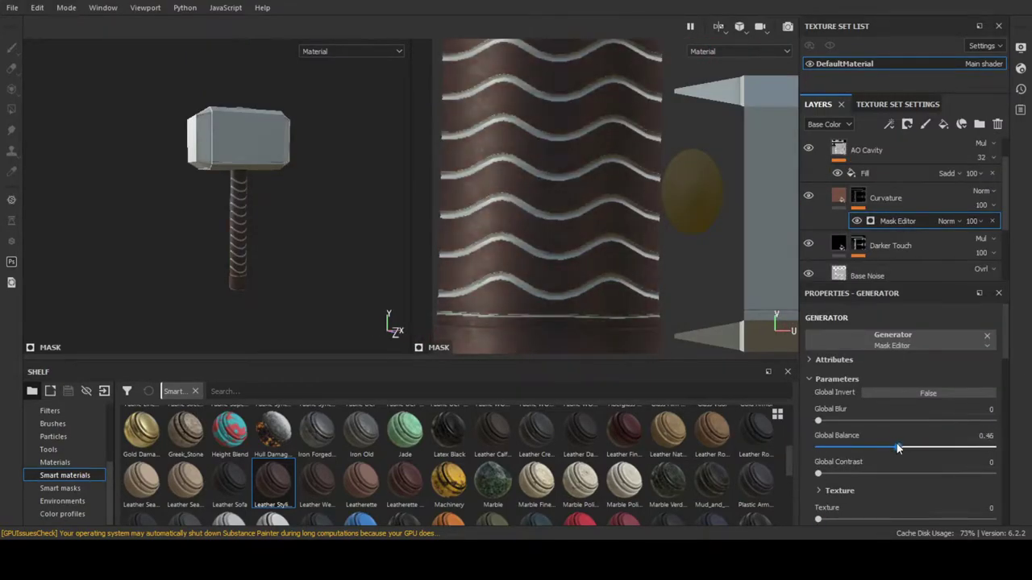
- Adjust World Space Normal in the leather Curvature layer's Mask Editor, and open the Darker Touch mask's effects for editing
scroll(878, 482, "down", 10)
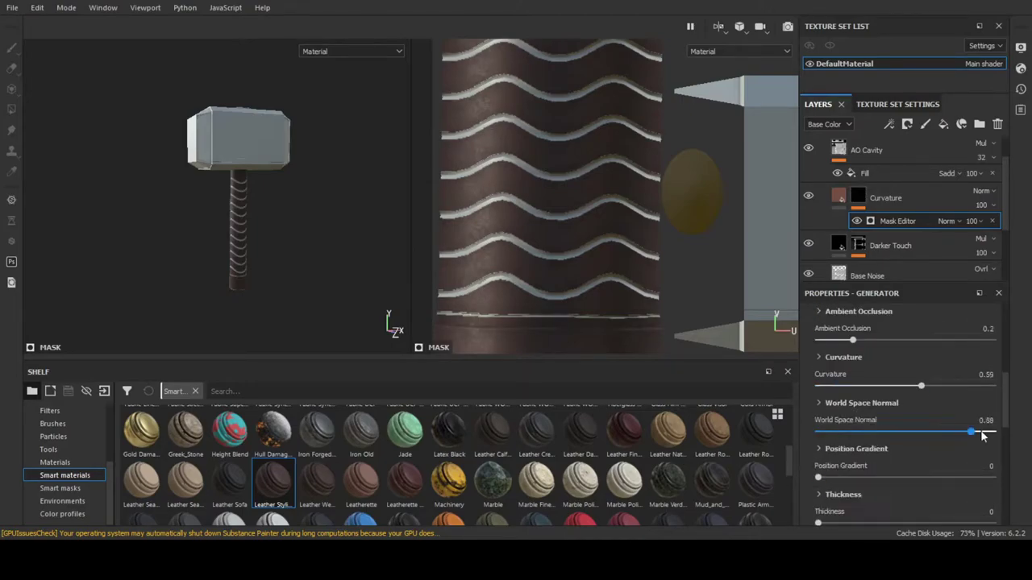
left_click(859, 245)
left_click(904, 191)
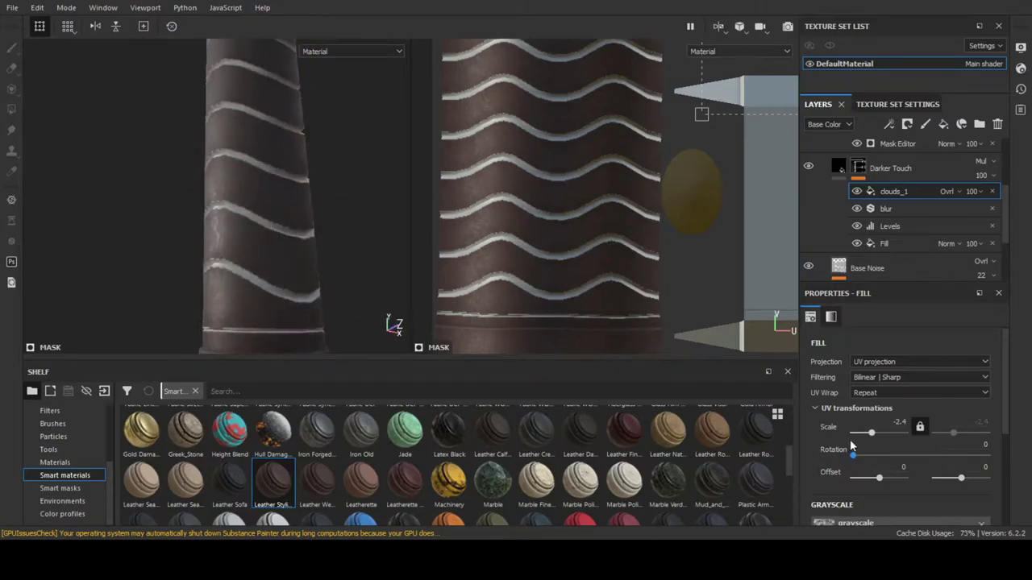
left_click_drag(191, 272, 211, 270, "alt")
scroll(903, 419, "down", 3)
left_click(885, 208)
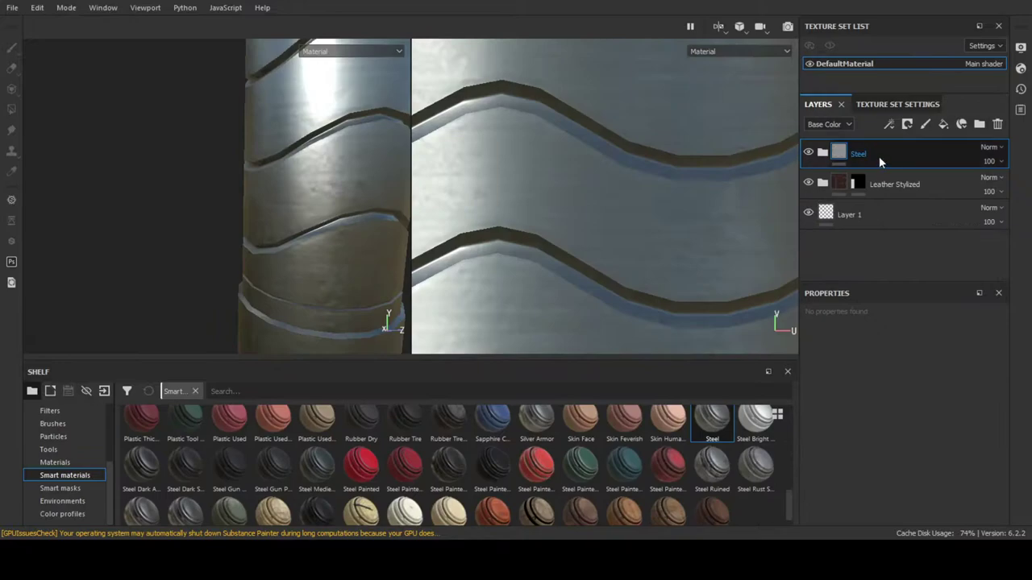
- Polygon-fill the Steel layer's mask along the wavy grooves between the handle's leather bands
left_click(856, 153)
key("4")
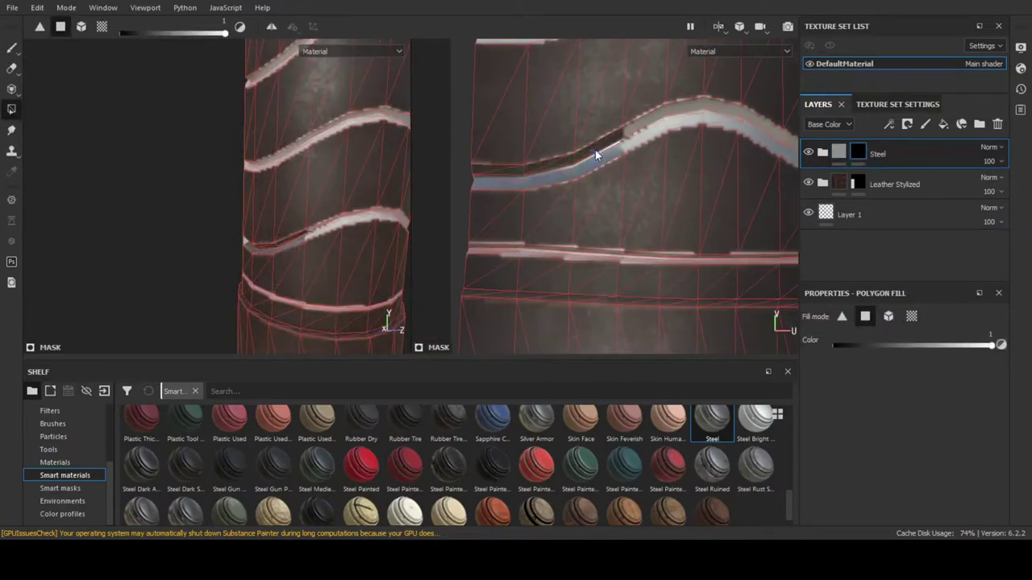
scroll(596, 161, "up", 5)
middle_click_drag(684, 228, 586, 216)
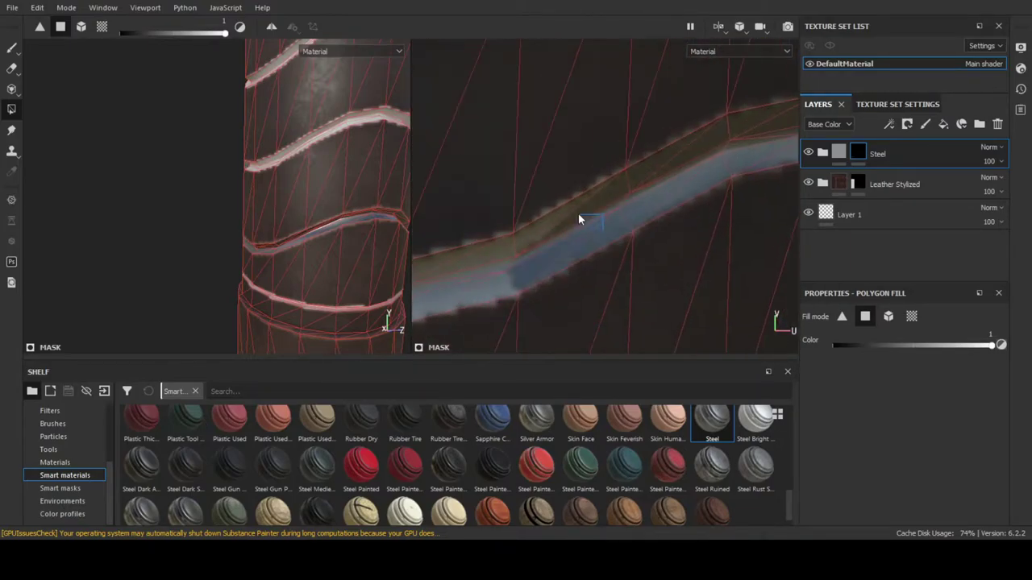
scroll(586, 214, "up", 3)
scroll(587, 230, "up", 2)
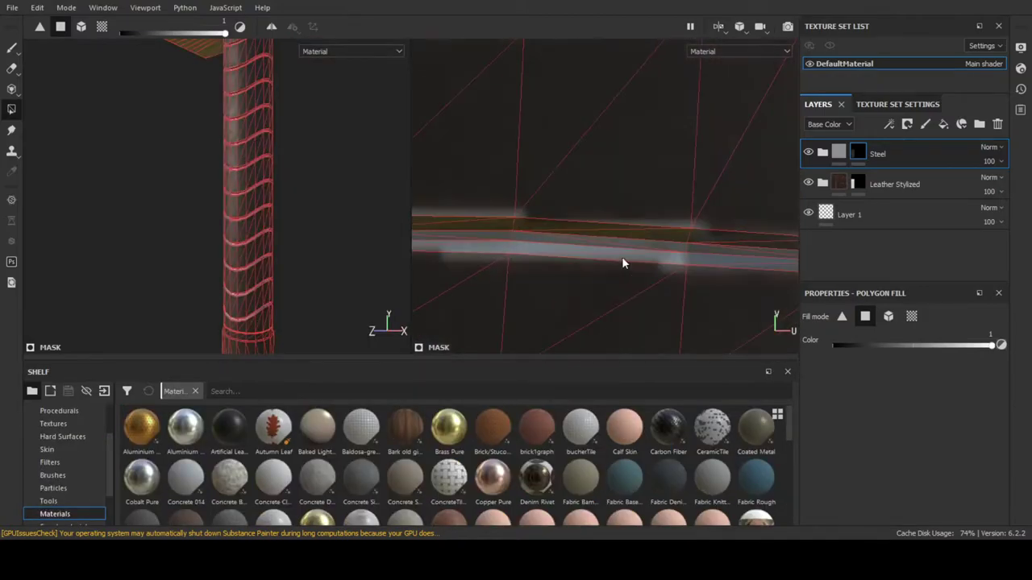
middle_click_drag(621, 263, 614, 249)
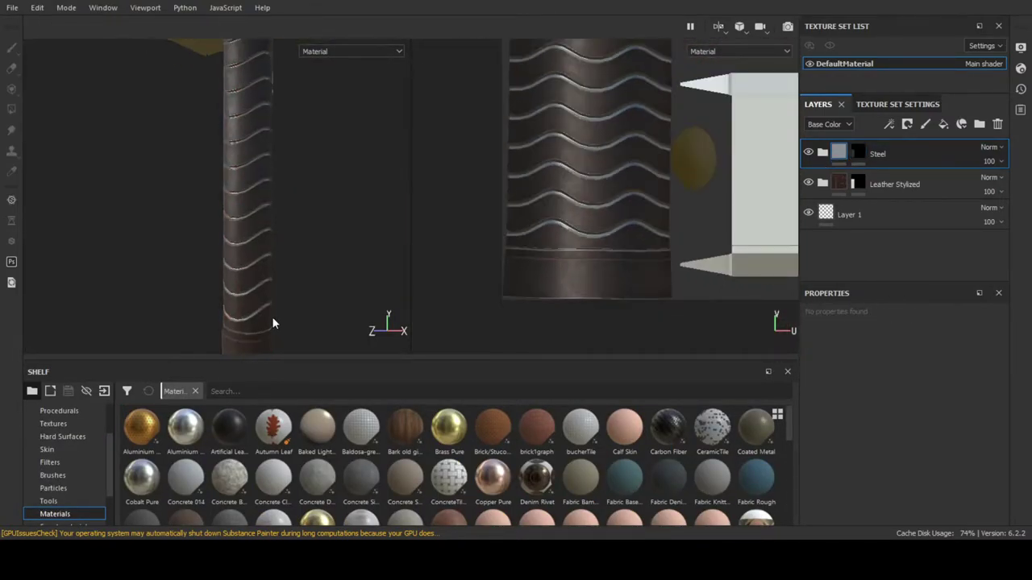
- Duplicate the Grabado engraving fill layer and mask the copies onto the other bevelled end panels of the hammer head
scroll(272, 316, "up", 5)
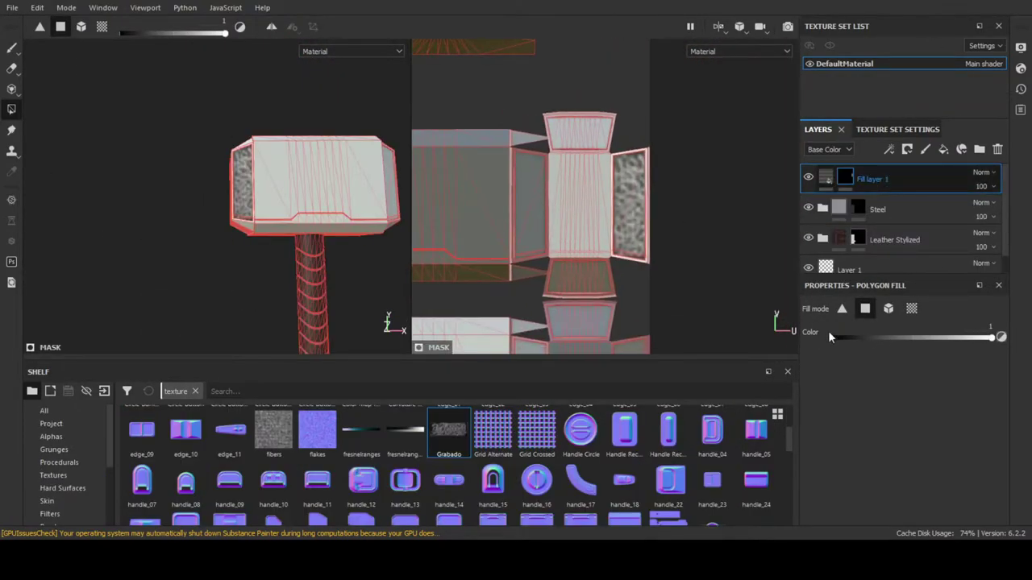
key("ctrl+d")
left_click(845, 180)
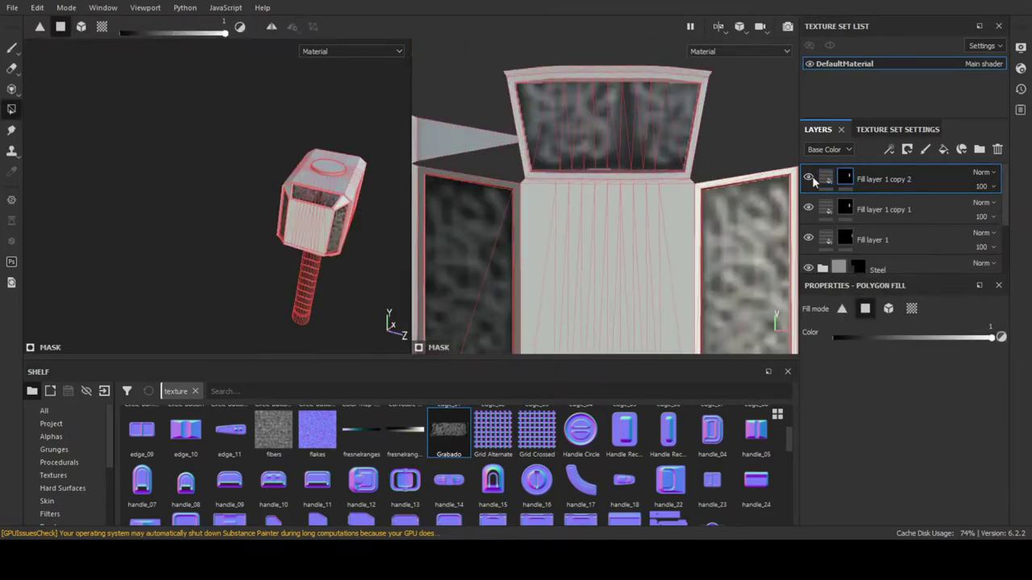
key("ctrl+d")
left_click(825, 178)
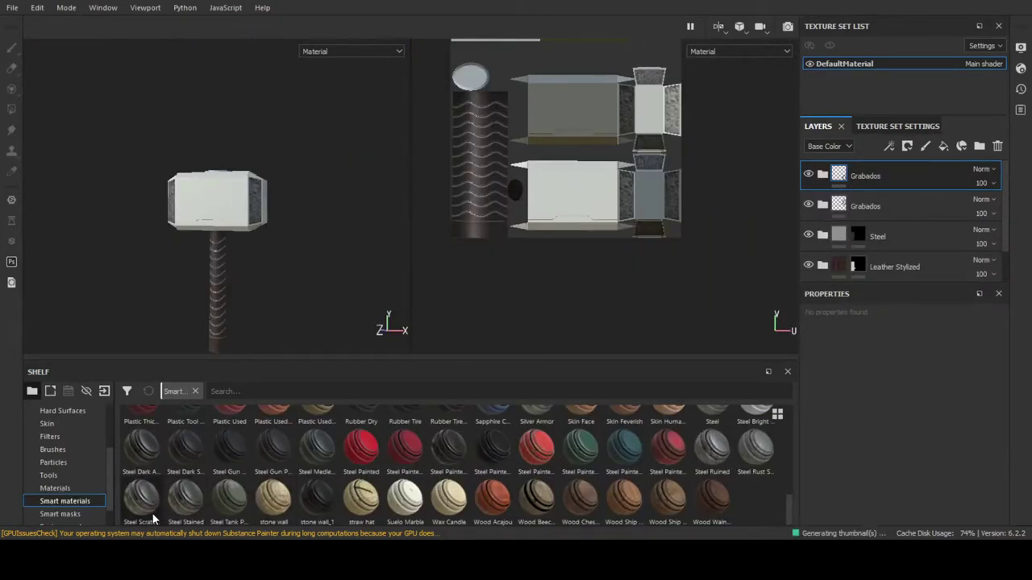
- Apply the Steel Scratched smart material to the hammer and polygon-fill its black mask over the hammer head
scroll(723, 516, "up", 3)
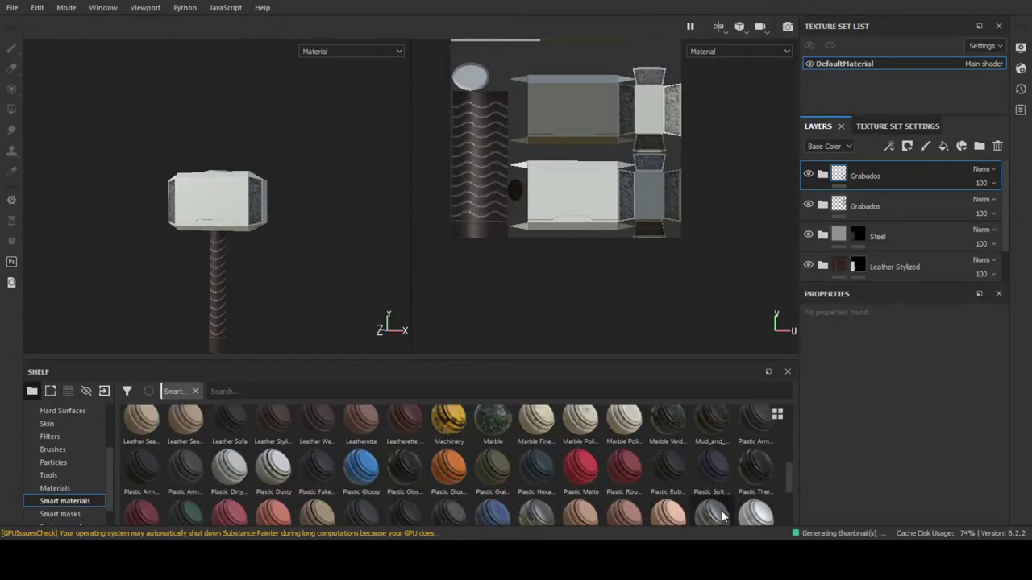
scroll(292, 478, "down", 3)
left_click_drag(133, 509, 249, 231)
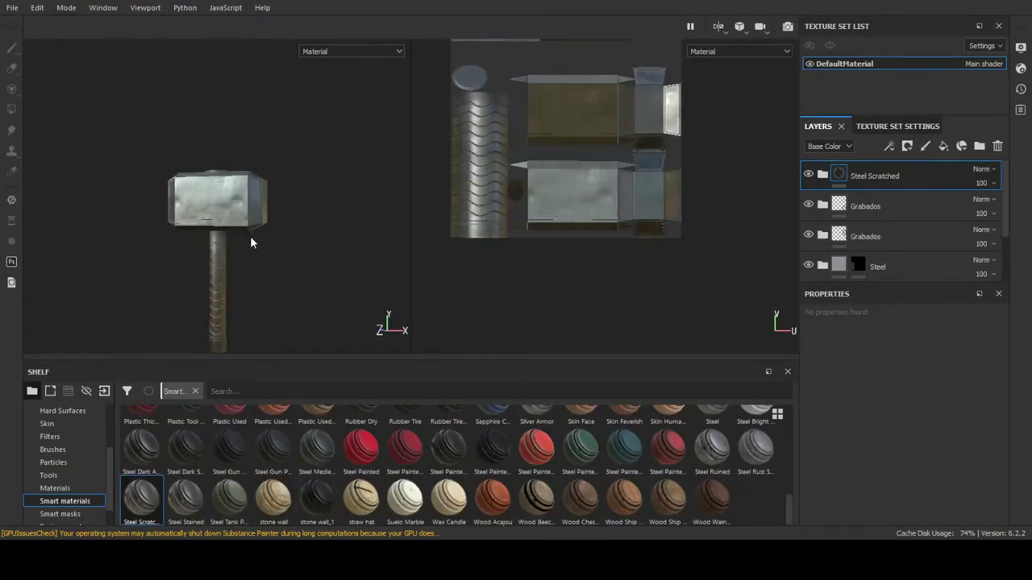
scroll(249, 231, "up", 5)
right_click(882, 176)
left_click(926, 242)
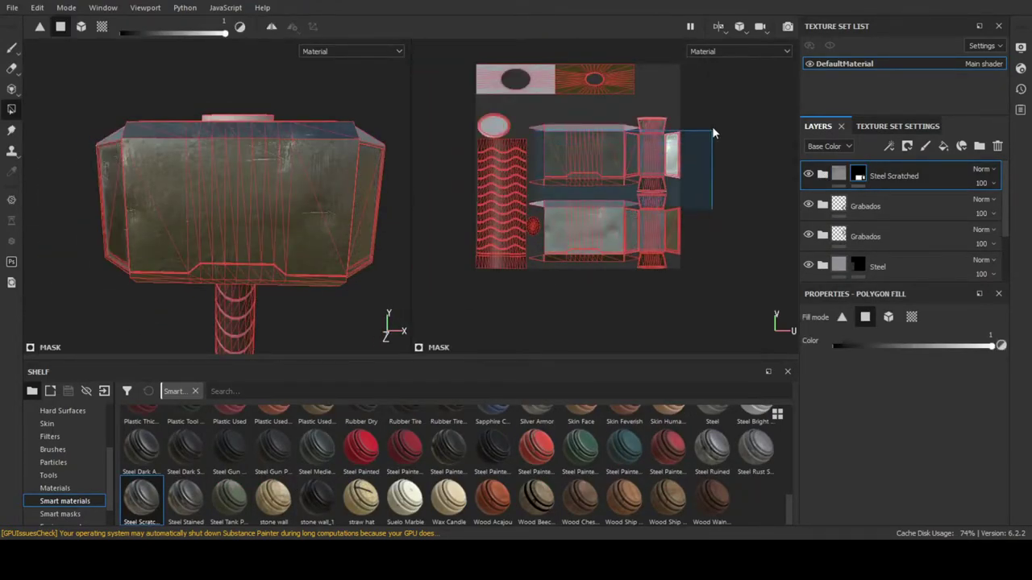
scroll(711, 135, "up", 8)
scroll(772, 133, "down", 6)
- Move Steel Scratched beneath the Grabados layers and adjust the UV scale of its Steel Base fill
left_click_drag(855, 176, 867, 242)
left_click(865, 257)
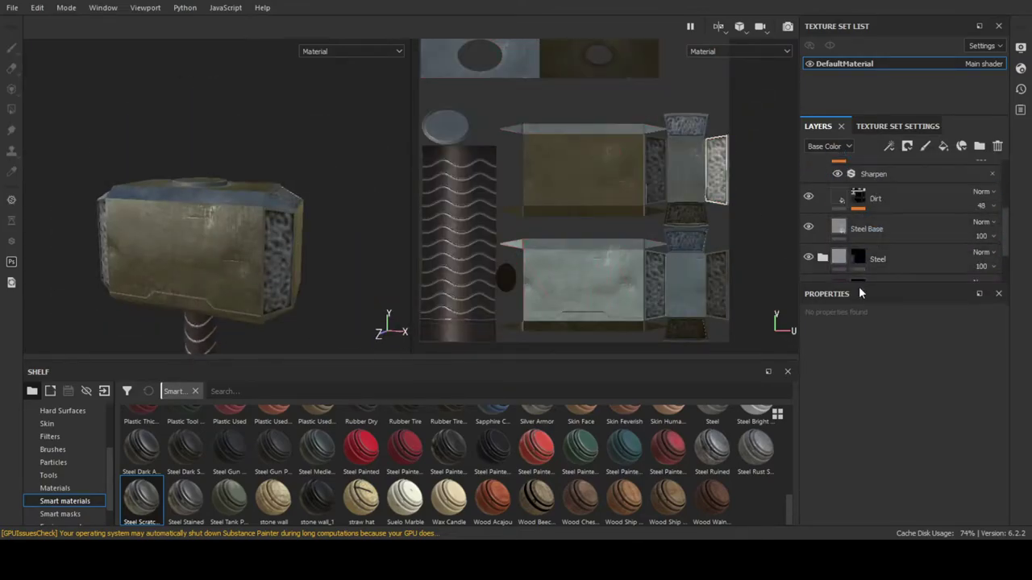
scroll(820, 259, "up", 1)
left_click(838, 267)
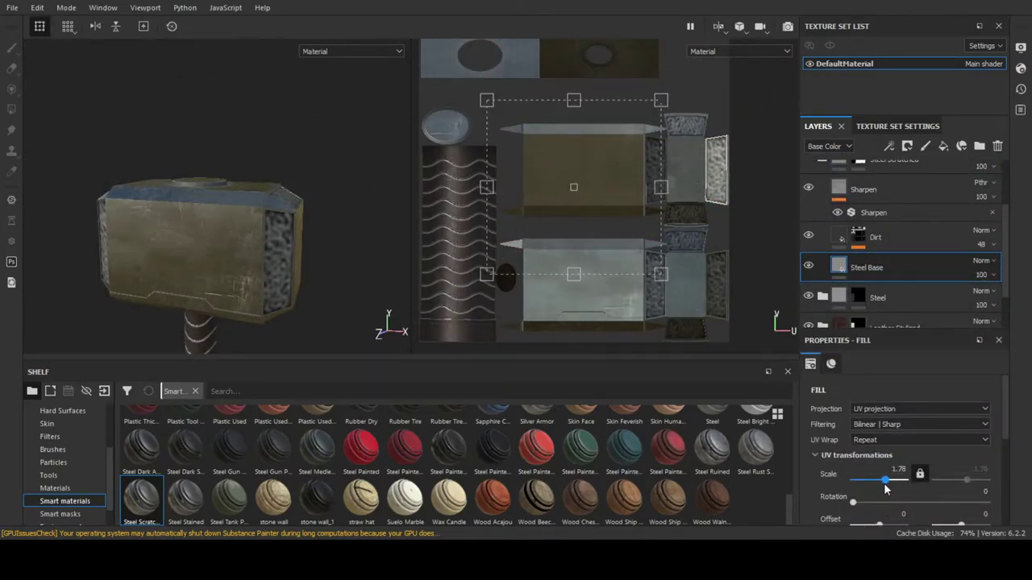
- Set Dirt Level to 0.7 in the Dirt generator on the Steel Scratched material's Dirt layer
left_click(858, 237)
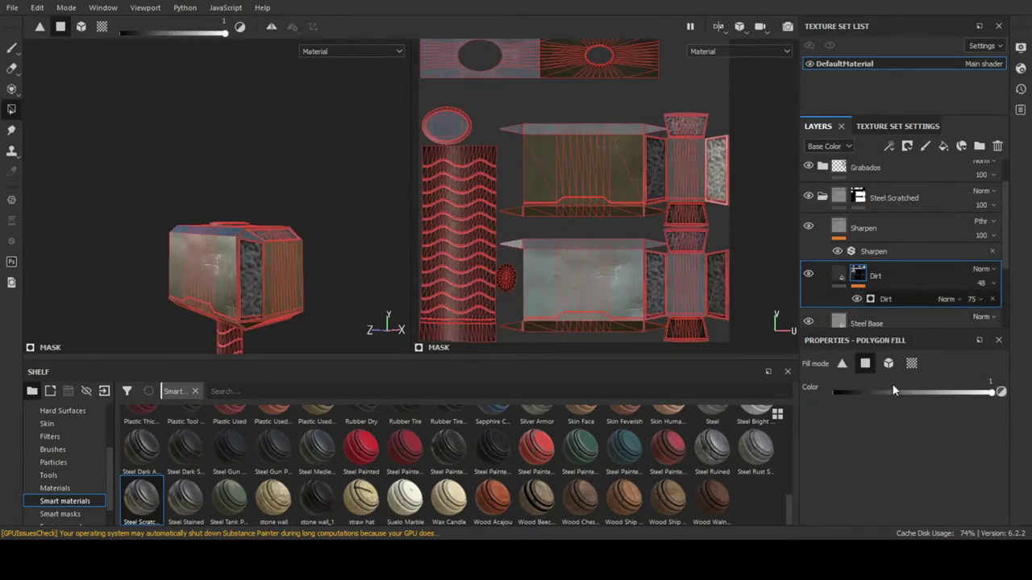
left_click_drag(271, 270, 313, 297, "alt")
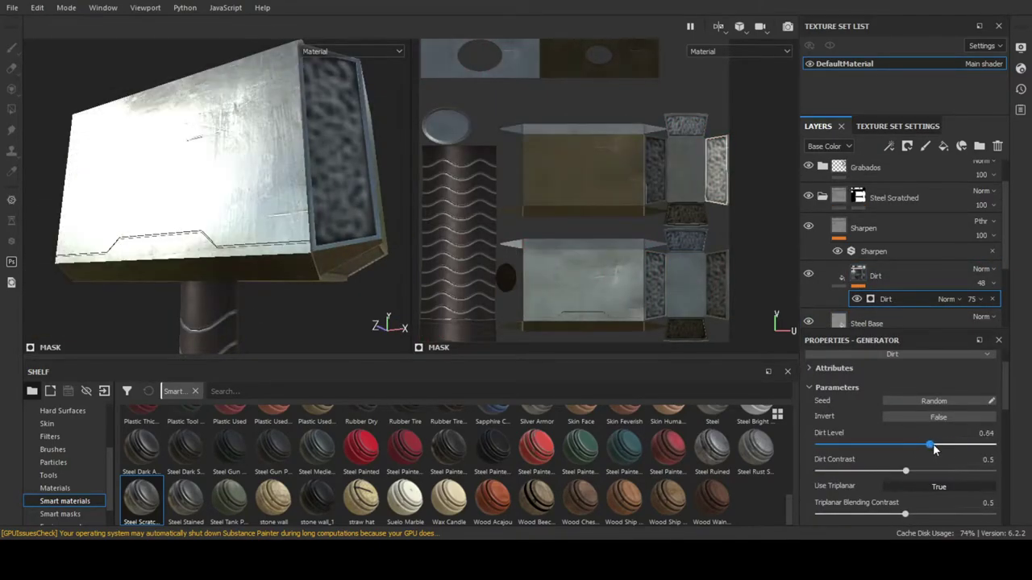
left_click_drag(943, 444, 852, 446)
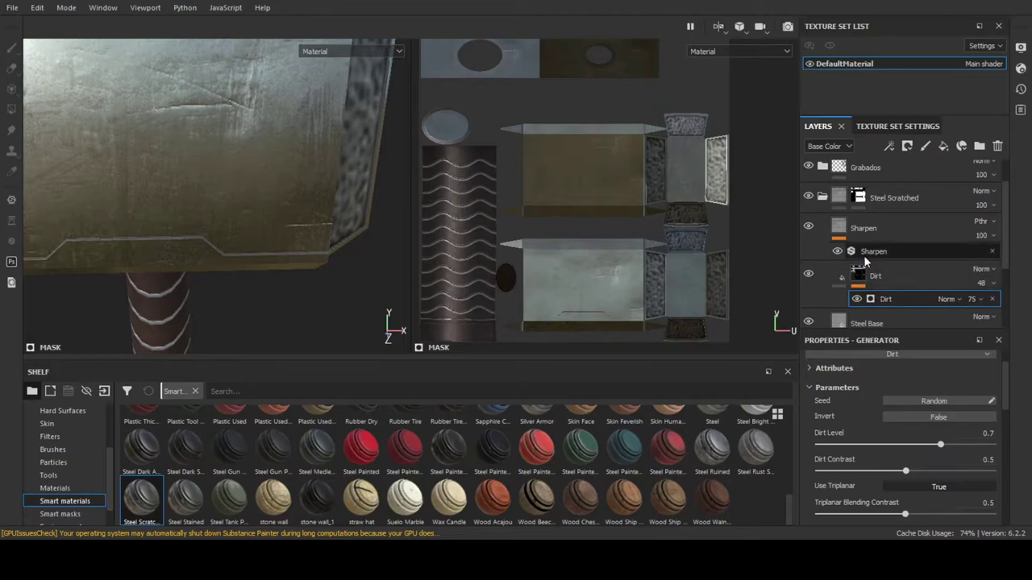
- Set the Steel Base fill's Luminosity to 0.58 and Contrast to -0.03, keeping Hue_Shift at 0
left_click(866, 323)
key("f")
left_click_drag(282, 194, 285, 236, "alt")
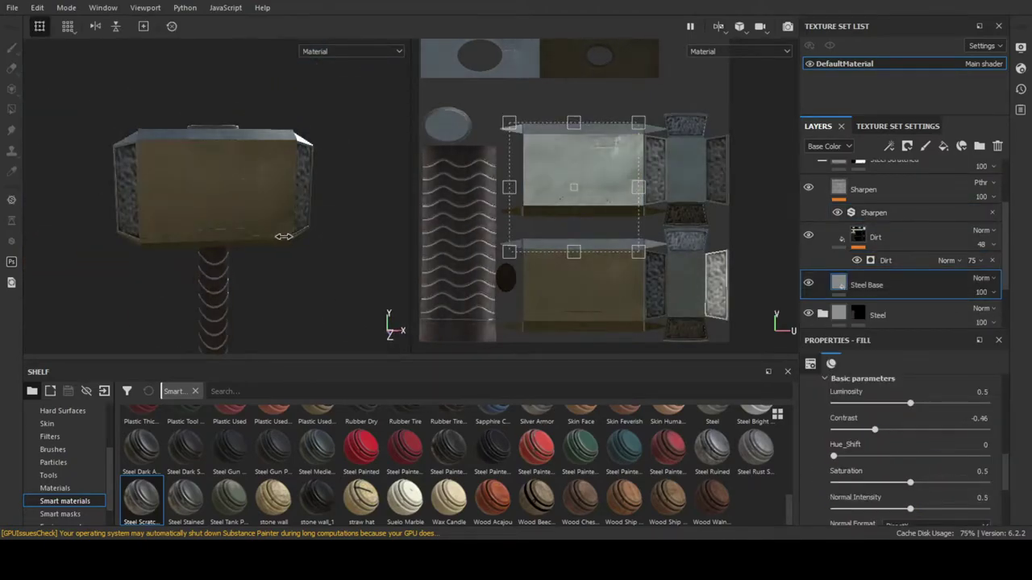
left_click_drag(910, 433, 922, 403)
left_click_drag(185, 185, 100, 167, "alt")
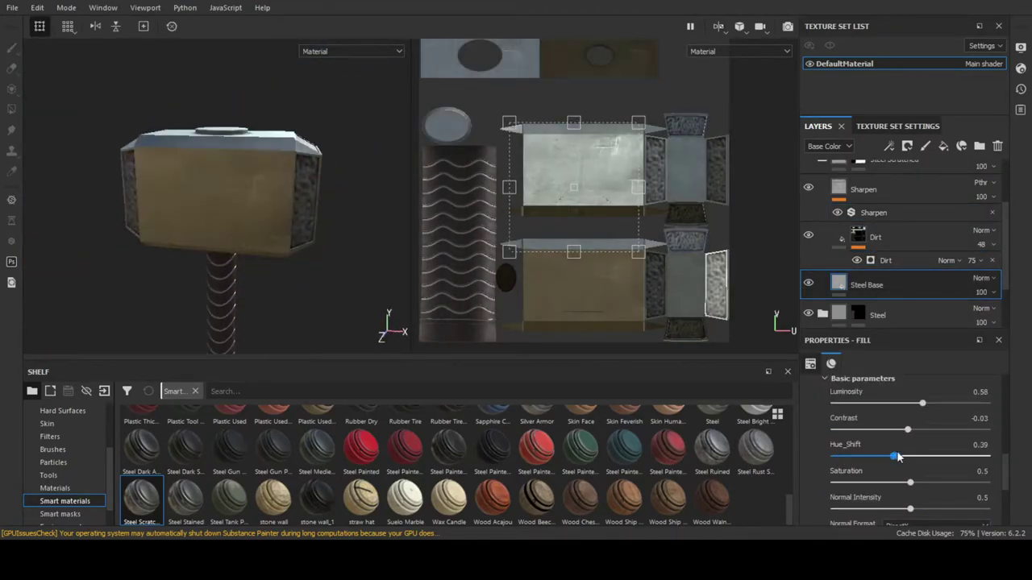
left_click_drag(892, 456, 834, 456)
- Set the Steel Base fill's Normal Intensity to 0.79 and adjust its Roughness Value
scroll(847, 459, "down", 2)
left_click(862, 471)
scroll(887, 484, "down", 2)
left_click(878, 477)
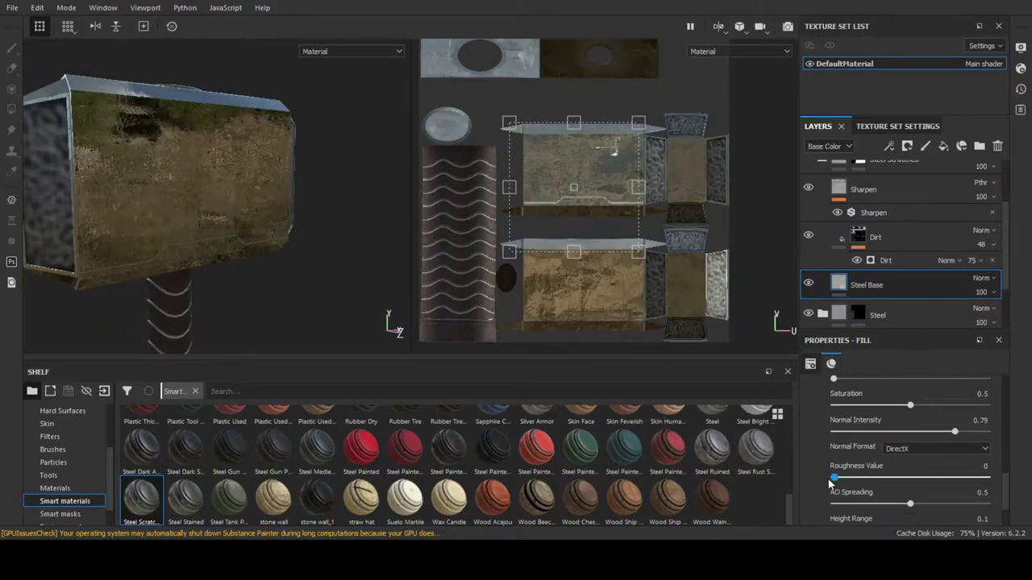
scroll(994, 224, "up", 3)
left_click(894, 236)
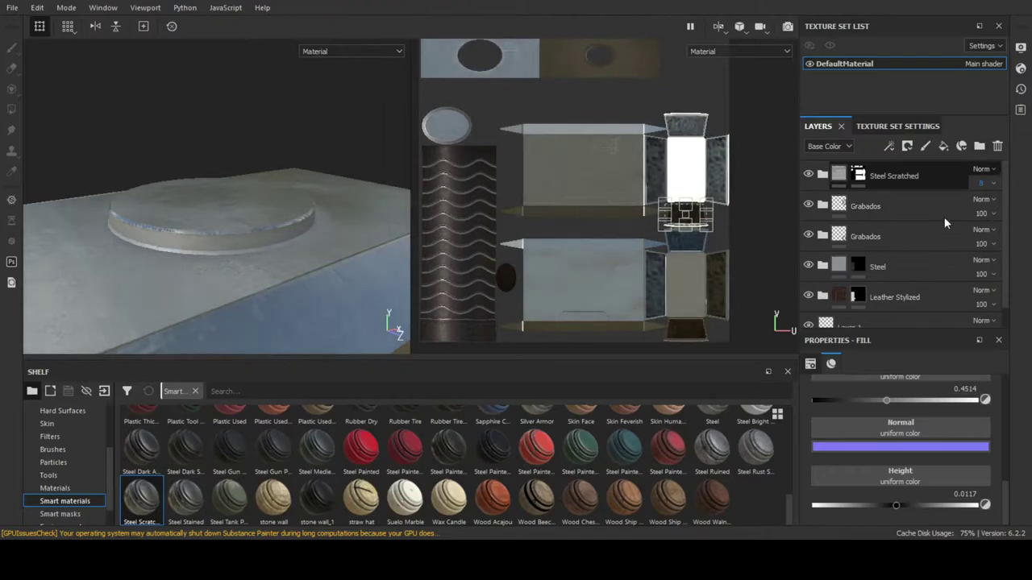
left_click_drag(339, 145, 211, 313, "alt")
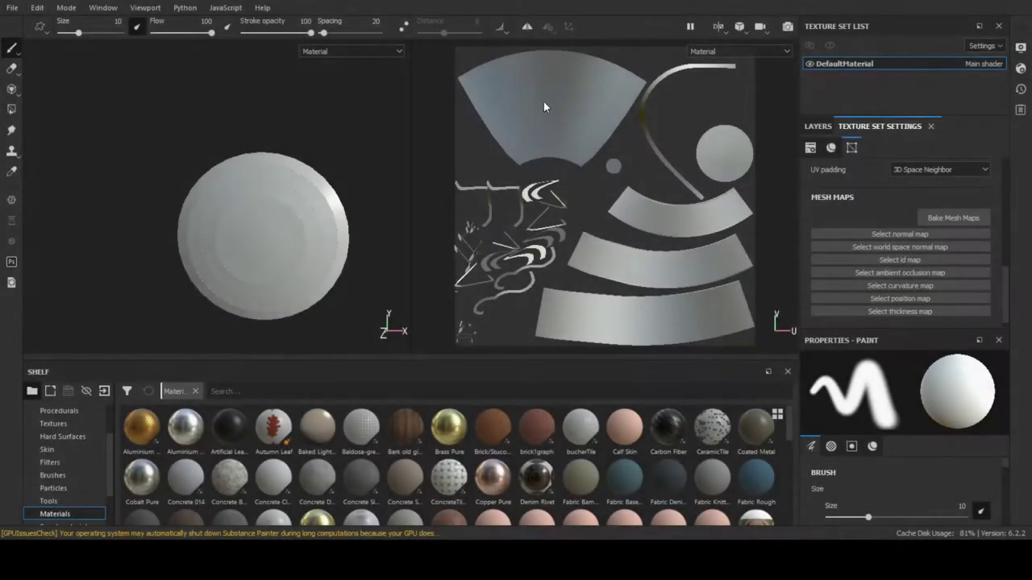
- Bake the shield's mesh maps and apply the Iron Rough material to the shield
key("b")
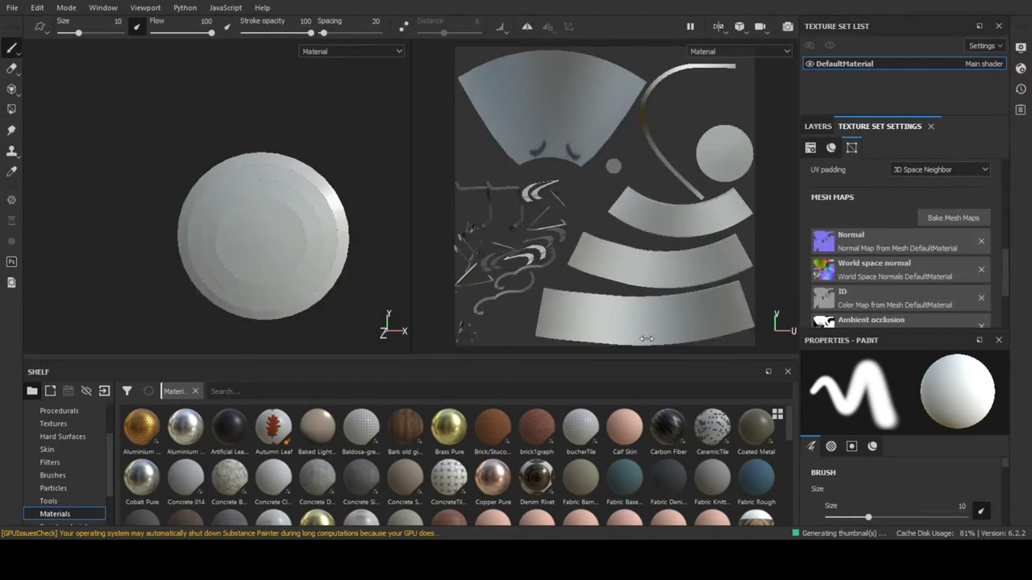
scroll(449, 468, "down", 3)
left_click_drag(449, 492, 274, 274)
scroll(306, 242, "up", 3)
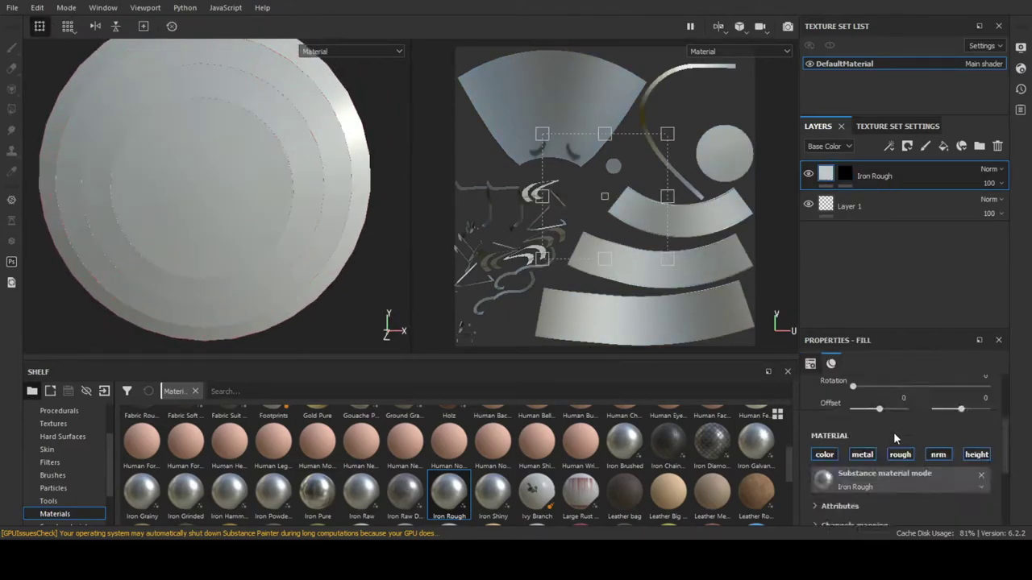
- Colour the shield's two Iron Rough layers red and white and polygon-fill their masks over alternating rings
scroll(893, 432, "down", 2)
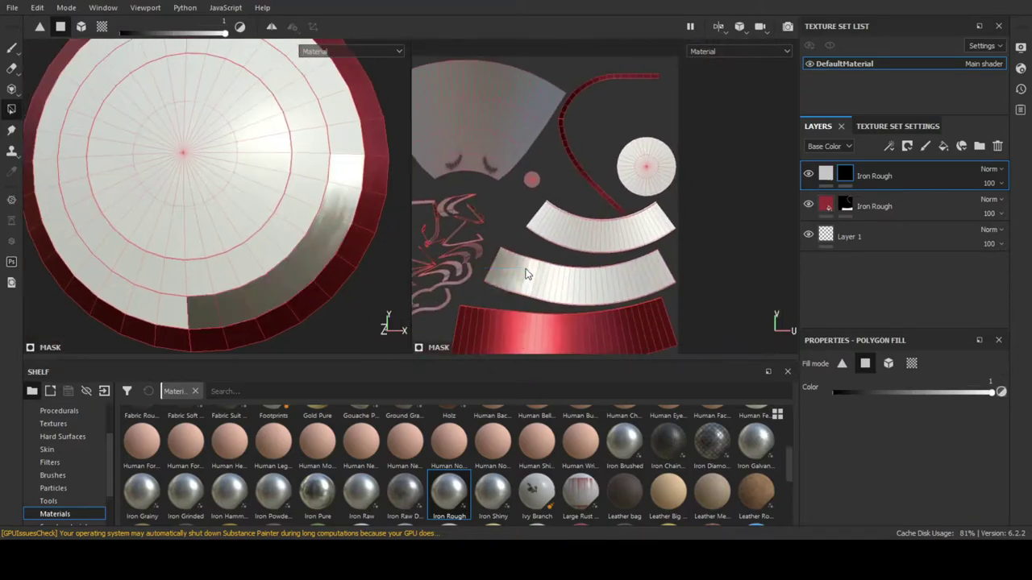
scroll(515, 272, "up", 3)
left_click_drag(489, 277, 553, 303)
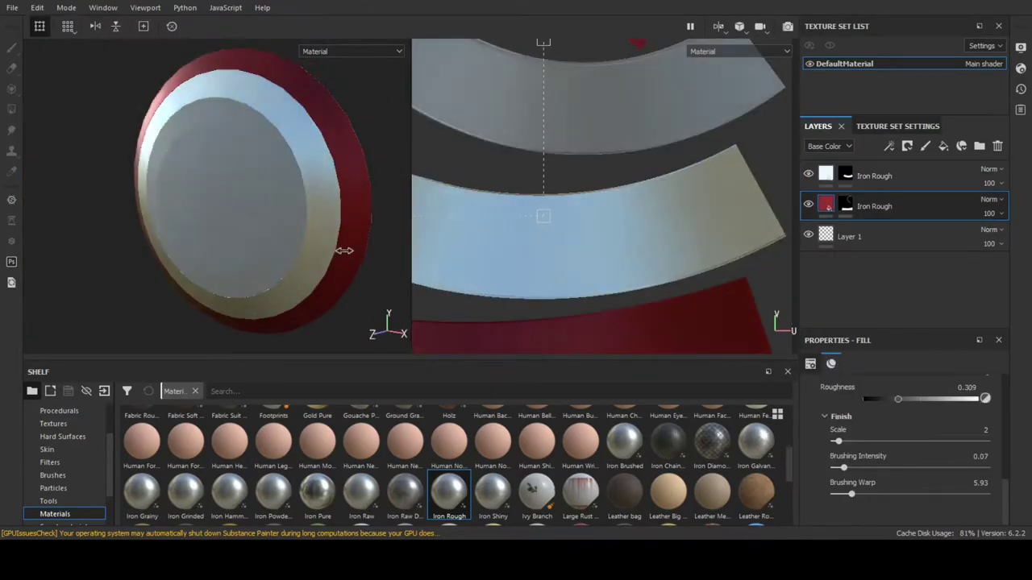
left_click_drag(341, 247, 297, 237, "alt")
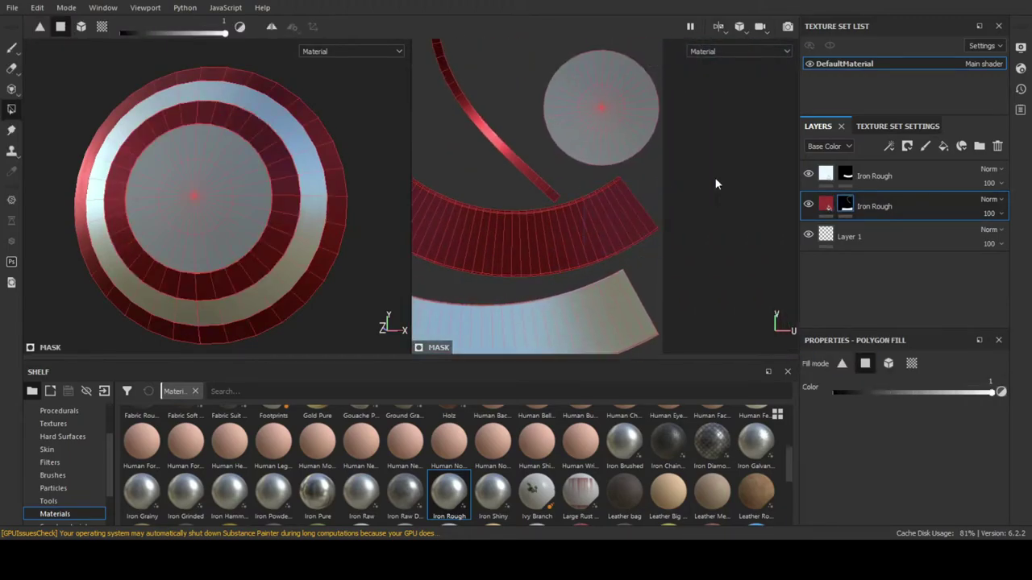
middle_click_drag(715, 184, 468, 251)
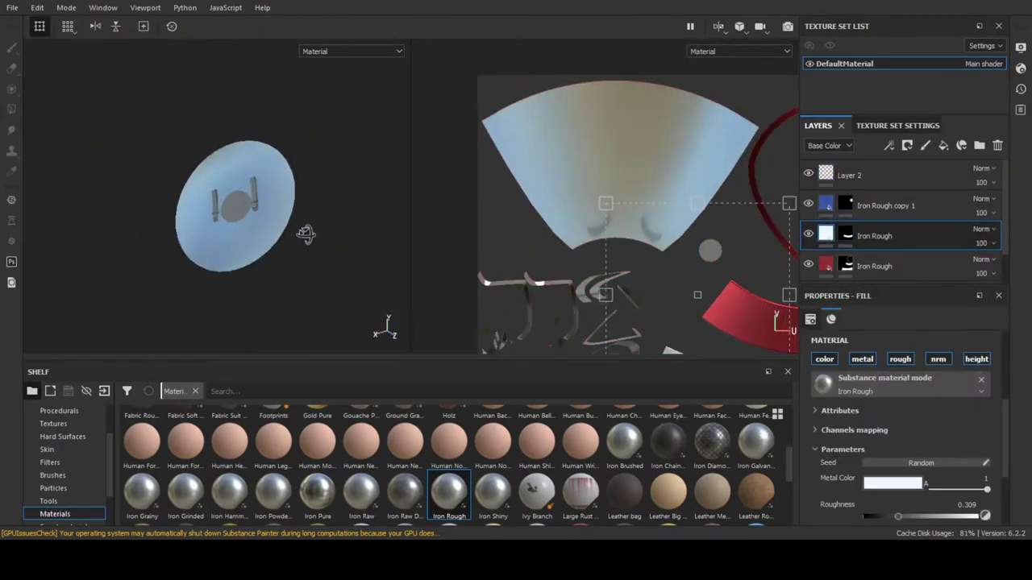
- Apply the Leather Rough material and polygon-fill its mask over the straps on the shield's back
left_click_drag(306, 233, 278, 230, "alt")
scroll(790, 478, "down", 2)
left_click_drag(755, 441, 563, 220)
scroll(489, 266, "up", 2)
scroll(490, 267, "up", 2)
left_click_drag(427, 213, 507, 121)
scroll(248, 187, "up", 5)
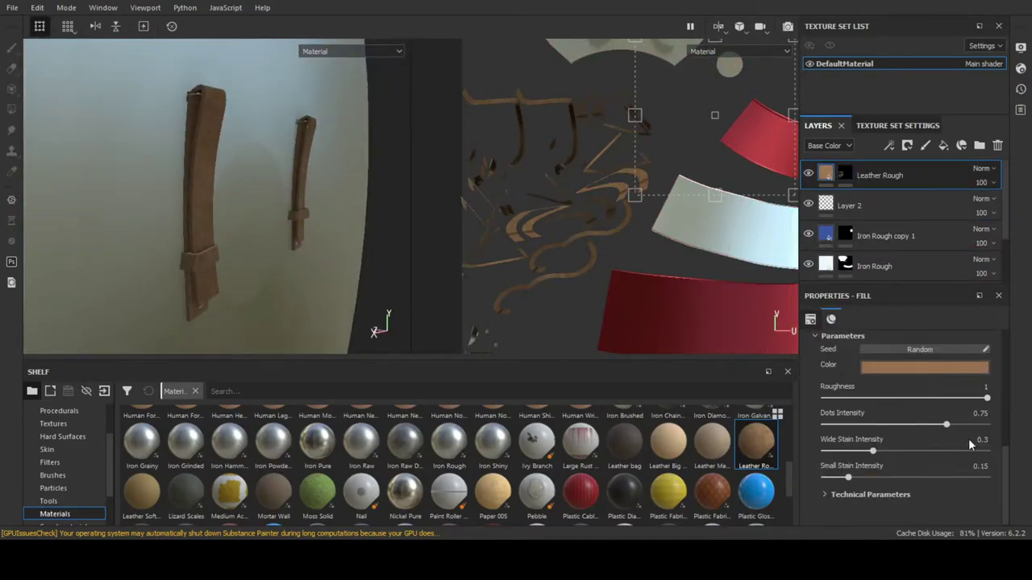
- Change the straps' Leather Rough colour to a darker brown
key("f")
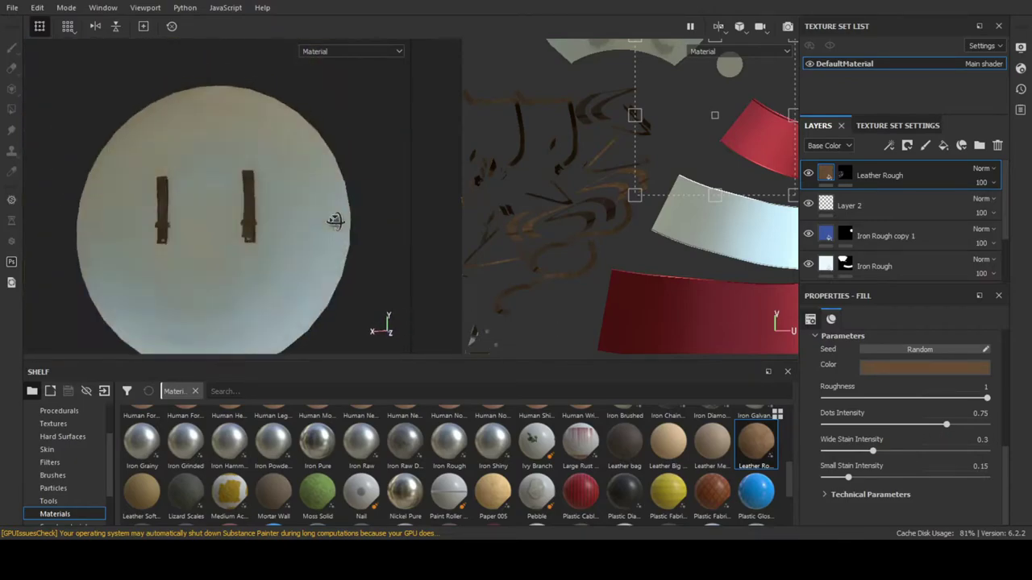
left_click_drag(290, 266, 236, 224, "alt")
scroll(237, 224, "down", 3)
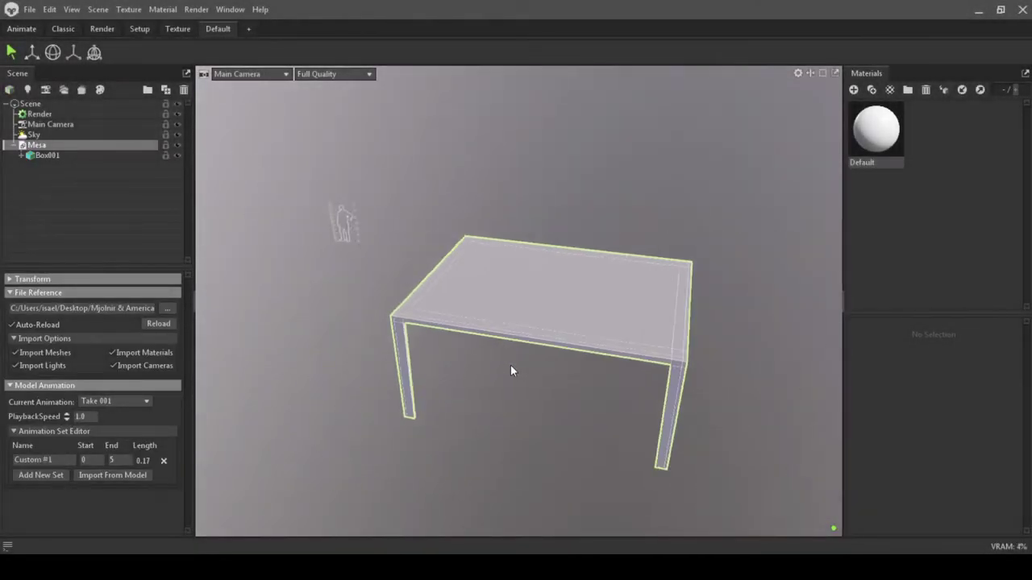
- In Marmoset Toolbag, select the imported table mesh and rename the Default material as Mesa
left_click(540, 299)
left_click_drag(539, 299, 860, 170)
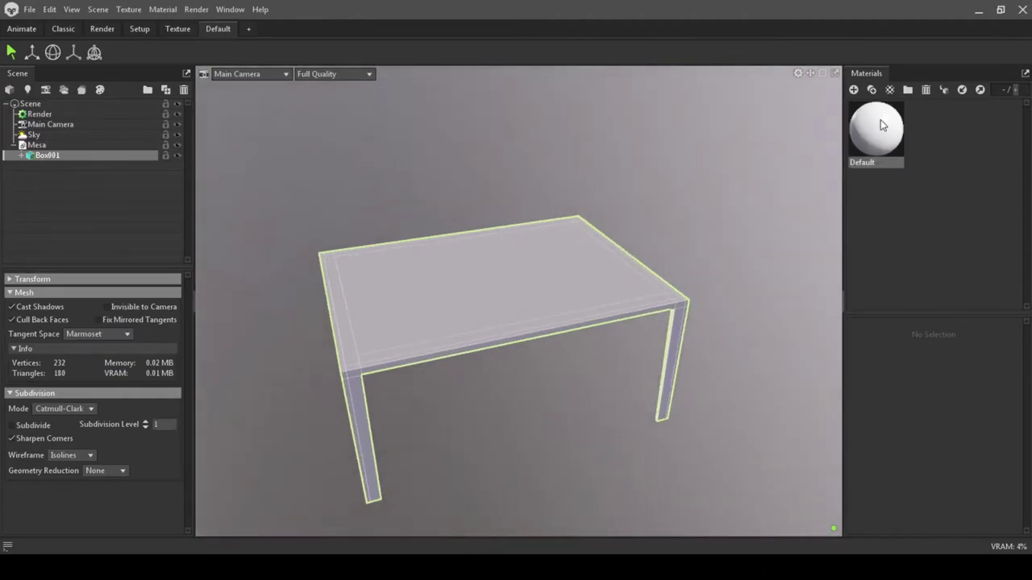
double_click(859, 164)
type("Mesa")
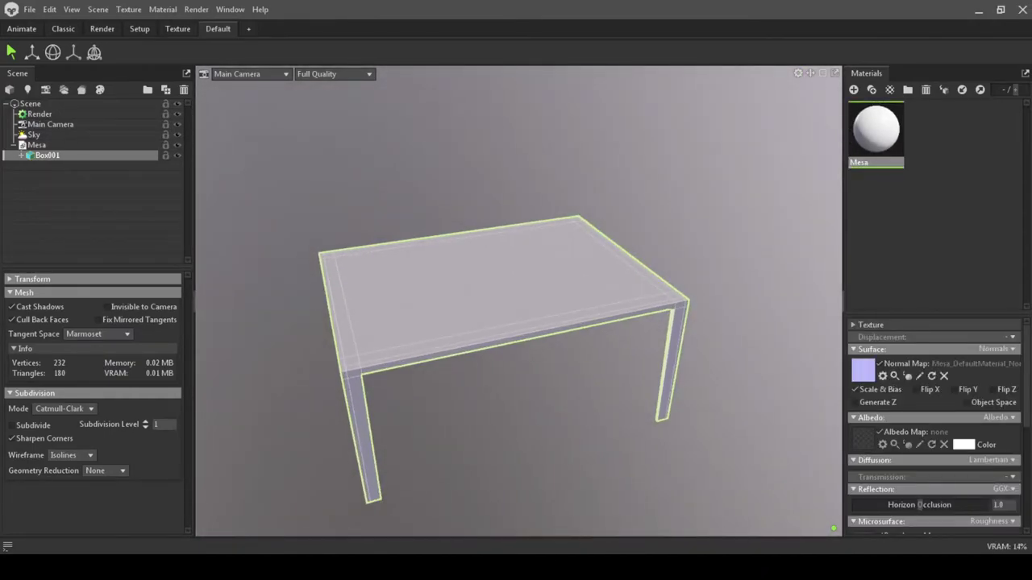
- Load the table's normal, albedo, roughness and metalness texture maps into the Mesa material, with Roughness and Metalness at 1.0
scroll(887, 442, "down", 5)
scroll(887, 441, "up", 5)
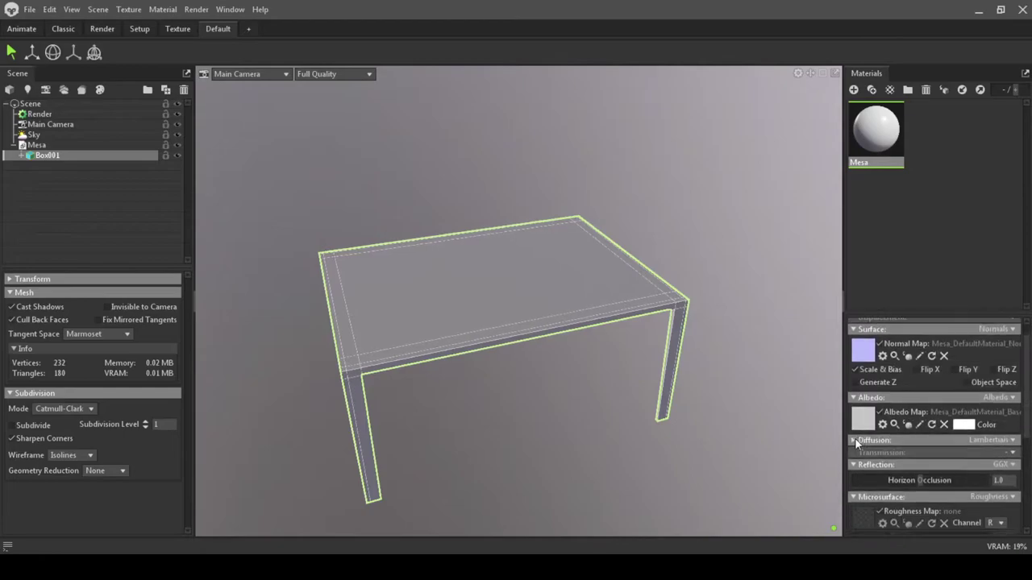
scroll(887, 442, "down", 5)
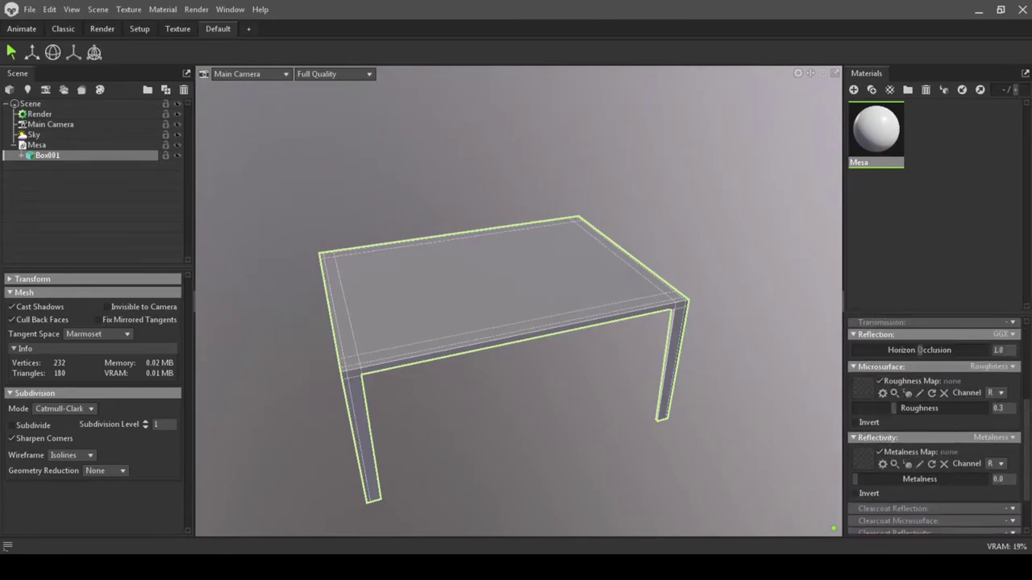
scroll(665, 306, "up", 5)
left_click_drag(665, 306, 546, 338)
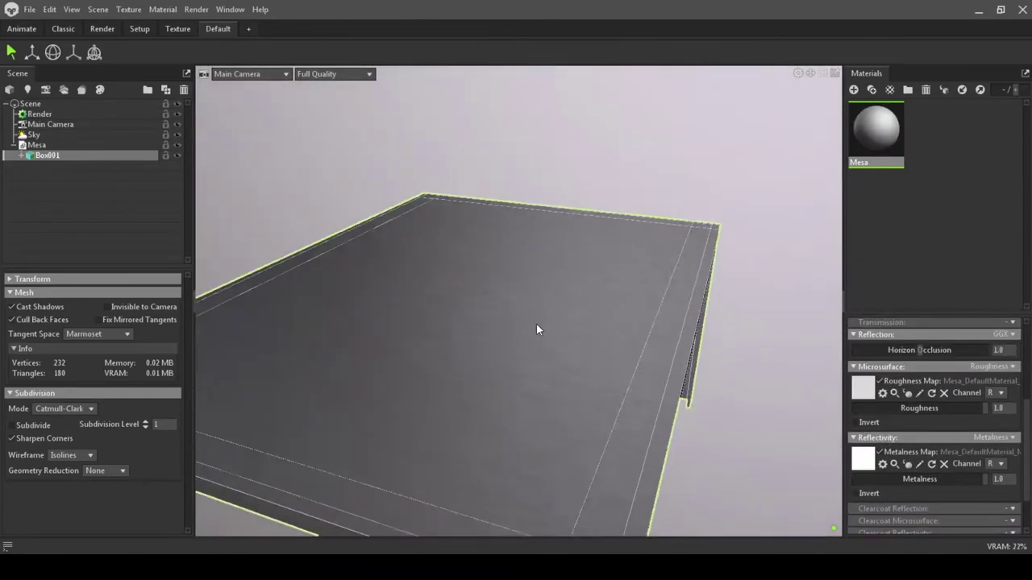
- Lower the Mesa material's Roughness to make the tabletop glossier
scroll(945, 472, "up", 1)
left_click_drag(935, 439, 887, 448)
scroll(534, 423, "up", 3)
left_click_drag(534, 424, 516, 387)
scroll(935, 485, "down", 2)
scroll(935, 485, "down", 1)
scroll(931, 518, "up", 7)
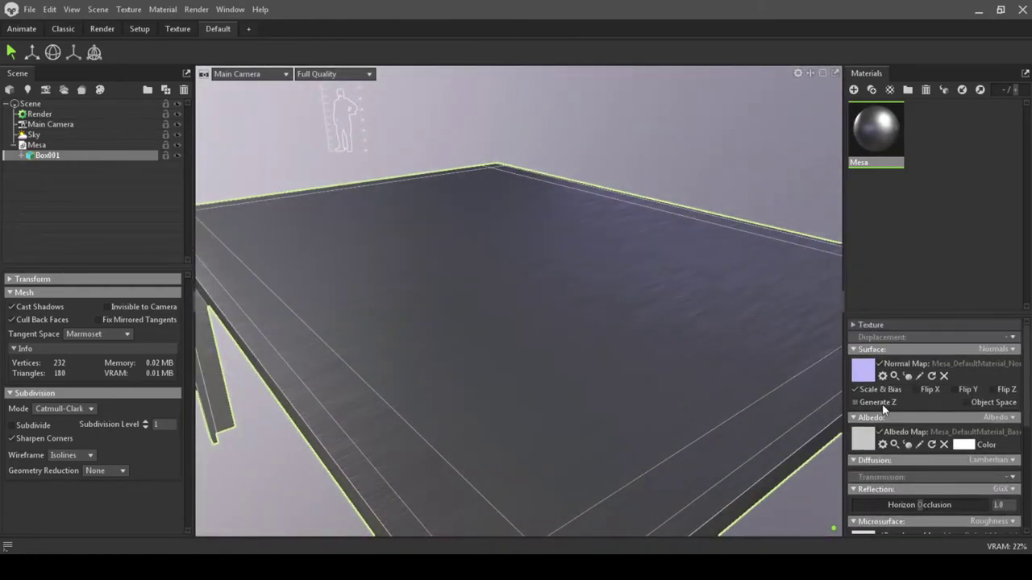
scroll(627, 322, "down", 3)
scroll(627, 321, "up", 3)
scroll(476, 392, "up", 2)
- Rename the table mesh as Mesa and import the Mjolnir model into the scene
left_click_drag(594, 336, 726, 162)
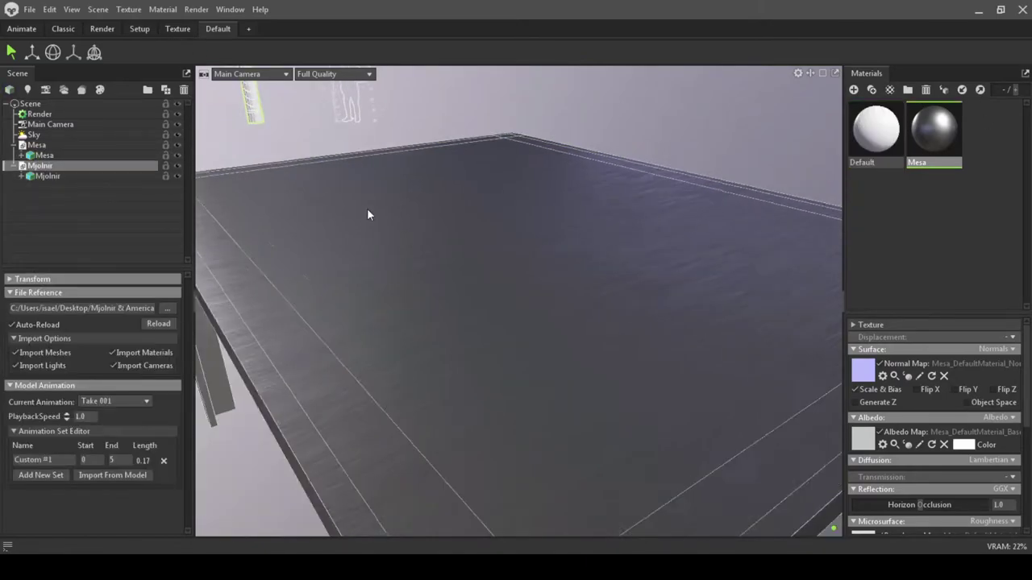
key("e")
scroll(458, 277, "down", 3)
scroll(483, 266, "up", 3)
scroll(476, 331, "down", 3)
left_click_drag(518, 326, 486, 275)
- Move and rotate the Mjolnir mesh so the hammer lies on its side on the tabletop
left_click(47, 175)
key("w")
scroll(462, 431, "up", 2)
scroll(462, 432, "up", 3)
left_click_drag(461, 432, 449, 298)
key("e")
left_click_drag(401, 368, 375, 306)
key("e")
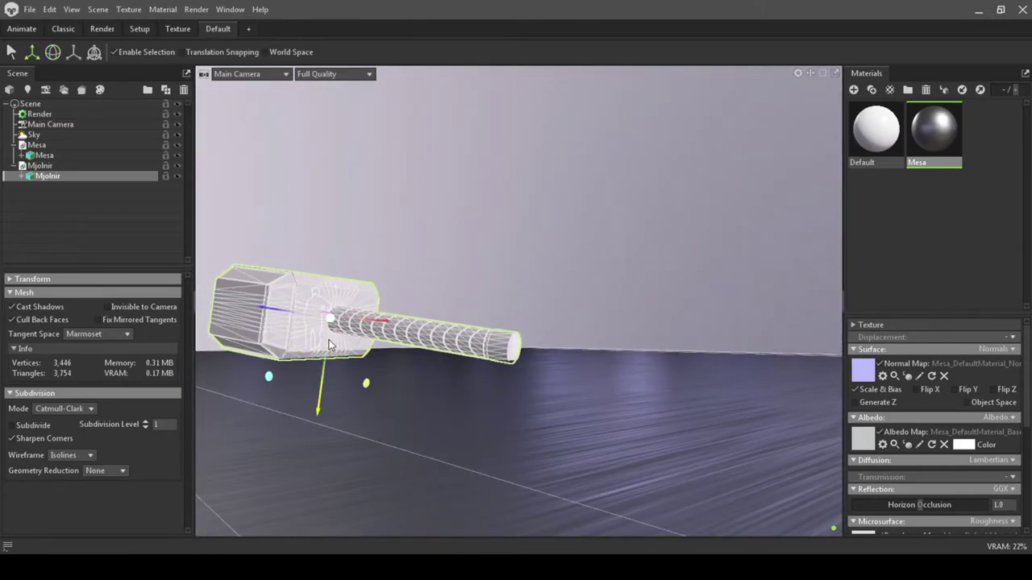
left_click_drag(330, 337, 375, 412)
key("q")
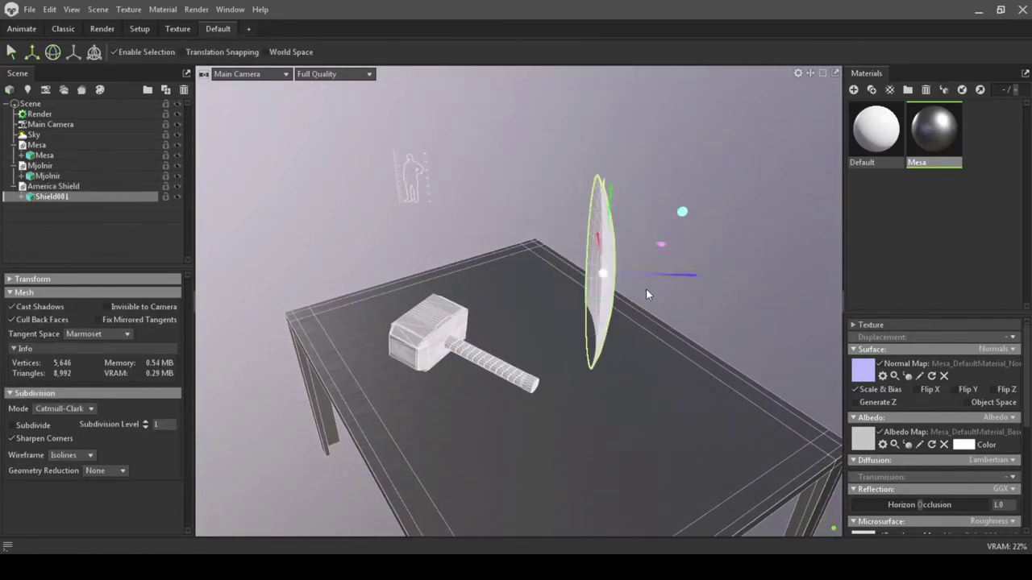
- Rotate and move the shield so it rests tilted against the hammer on the table
left_click_drag(646, 294, 610, 276)
key("w")
left_click_drag(635, 226, 564, 265)
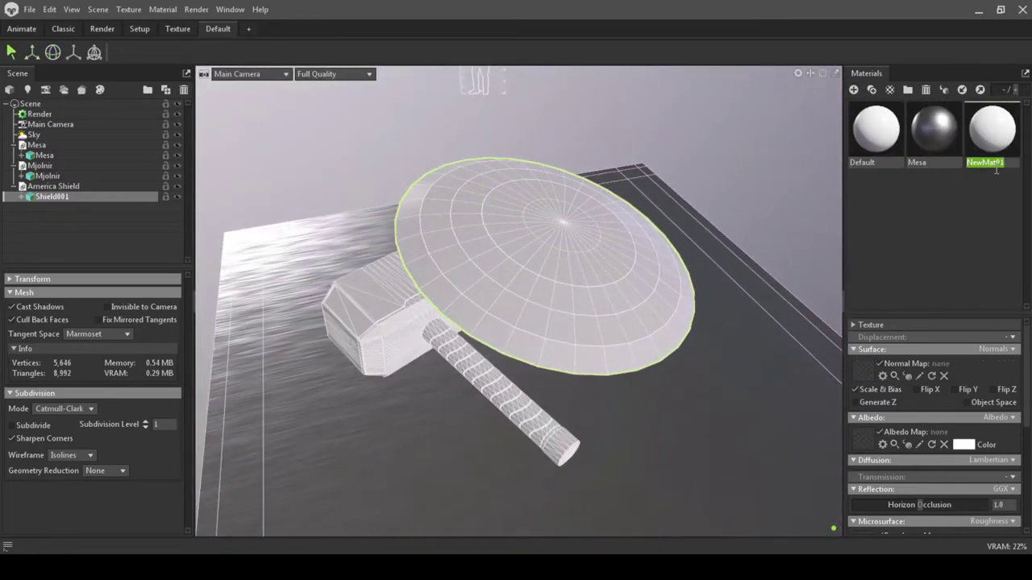
- Name the new material Shield and rename the Default material as Hammer
type("Shield")
key("Return")
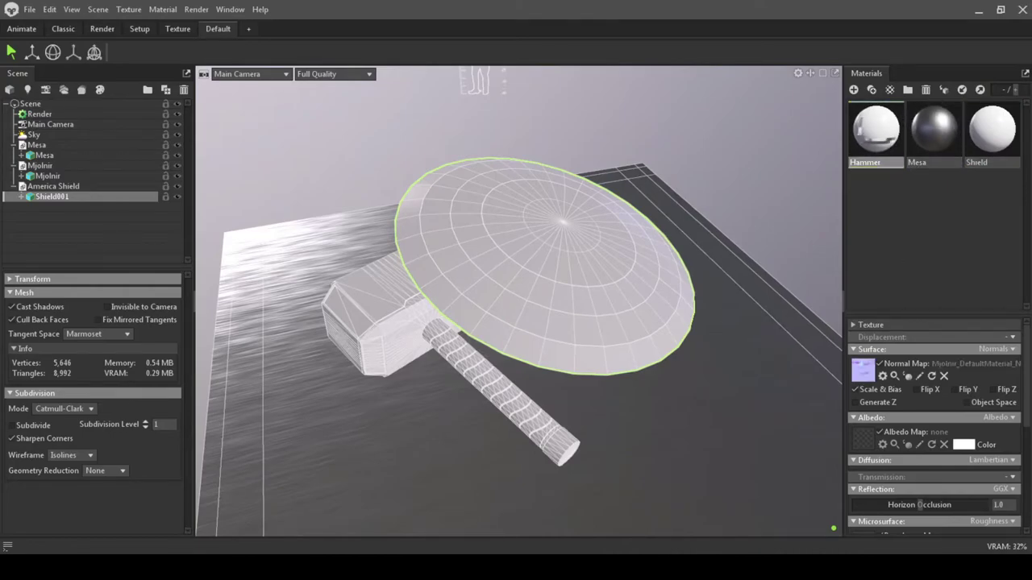
- Load the remaining Mjolnir texture maps into the Hammer material and view the textured hammer beside the Mesa material settings
scroll(935, 427, "down", 5)
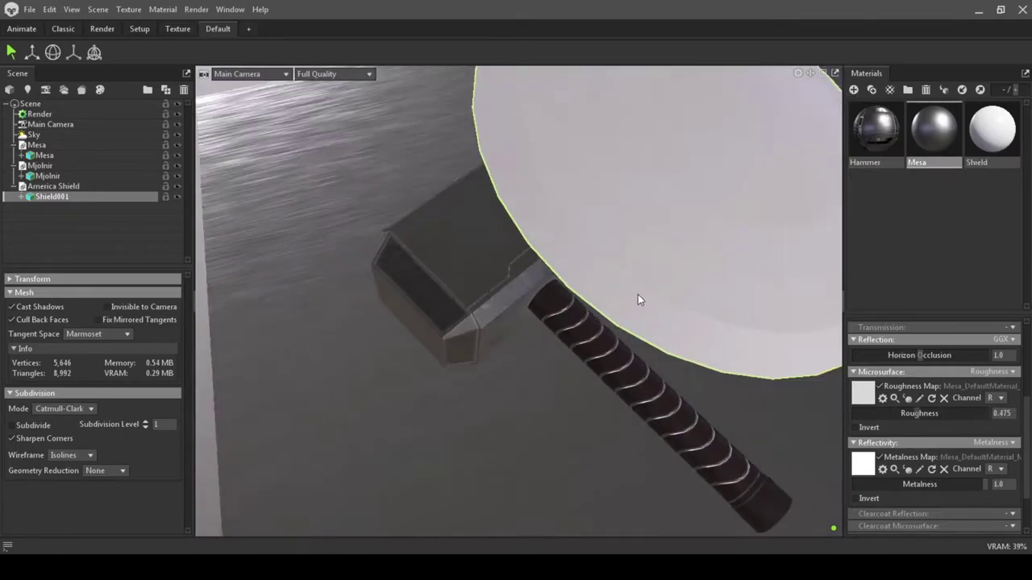
left_click_drag(638, 296, 606, 218)
left_click(890, 189)
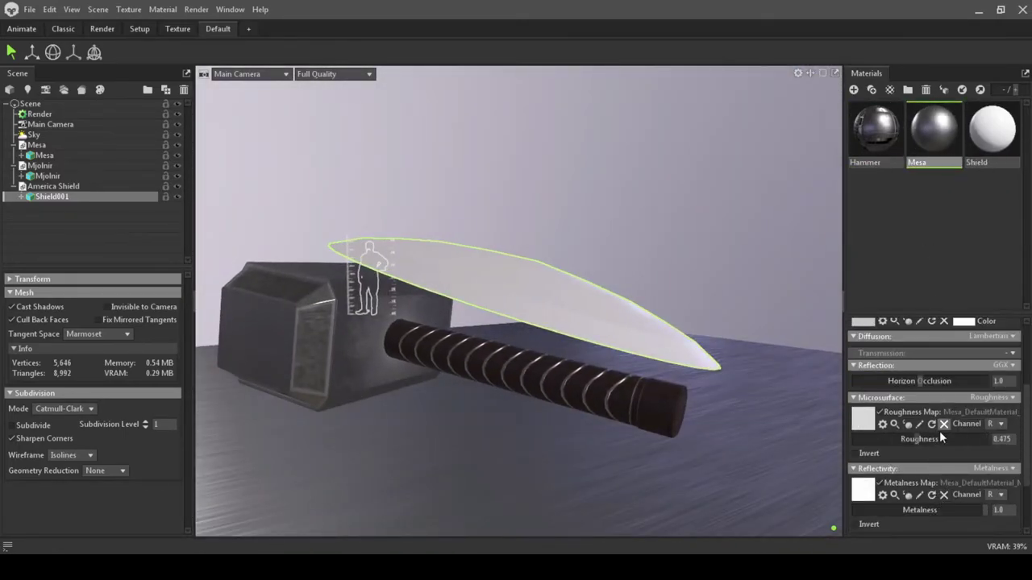
- Load the America Shield normal, albedo, roughness and metalness maps into the Shield material
left_click_drag(613, 419, 516, 375)
scroll(923, 501, "up", 2)
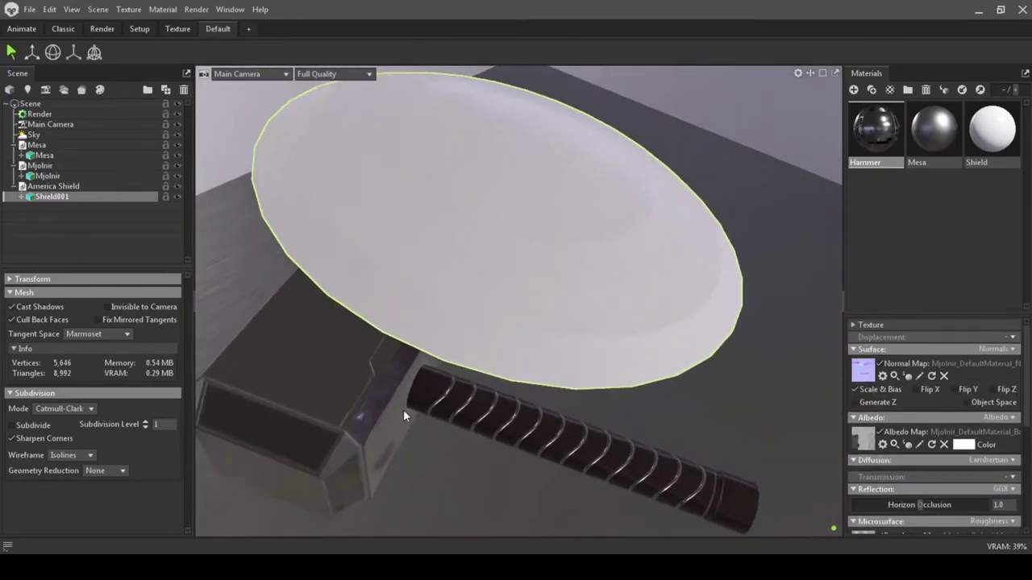
left_click(918, 390)
left_click_drag(837, 401, 526, 380)
left_click(991, 131)
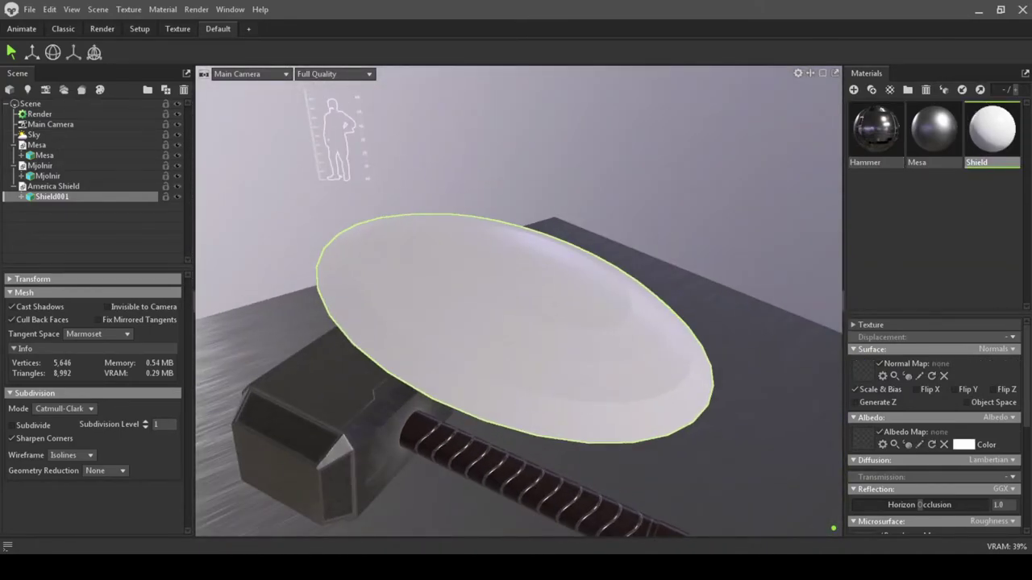
scroll(935, 427, "down", 5)
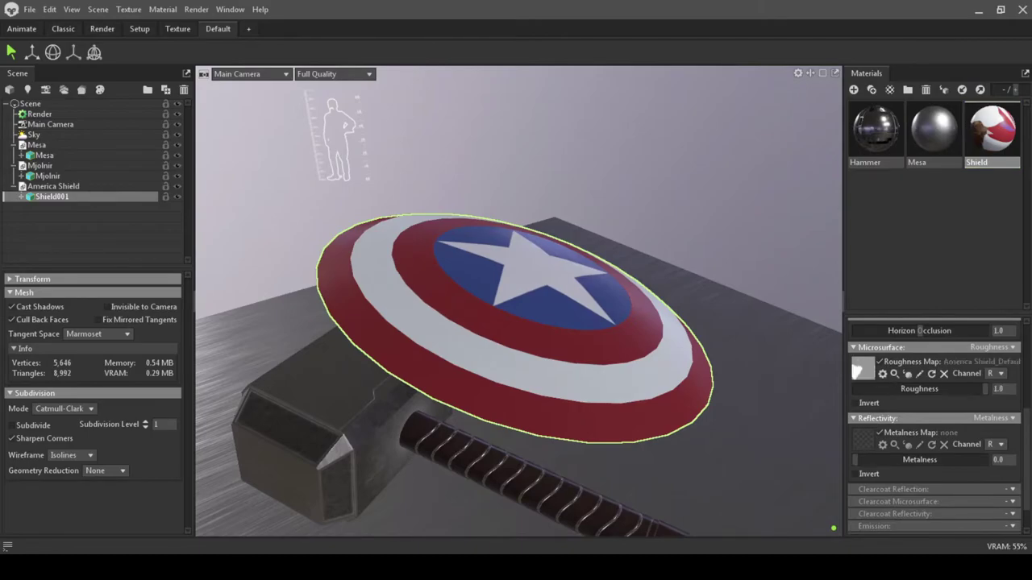
- Rotate the shield on its own axis to reorient the star on its face
left_click_drag(575, 366, 470, 476)
key("e")
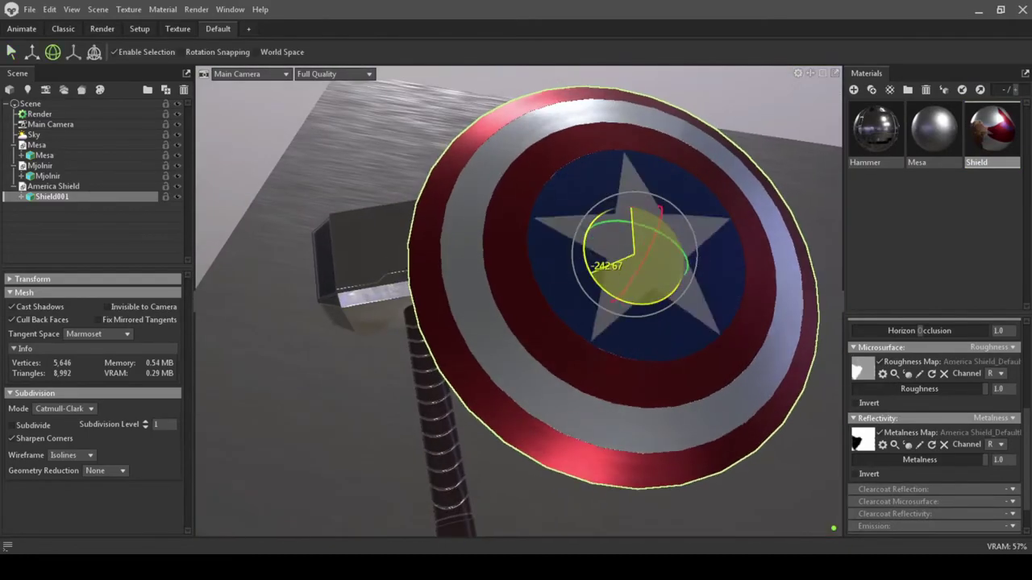
key("f")
- Select the hammer and shield meshes together and reposition them on the tabletop
key("q")
left_click_drag(560, 346, 453, 405)
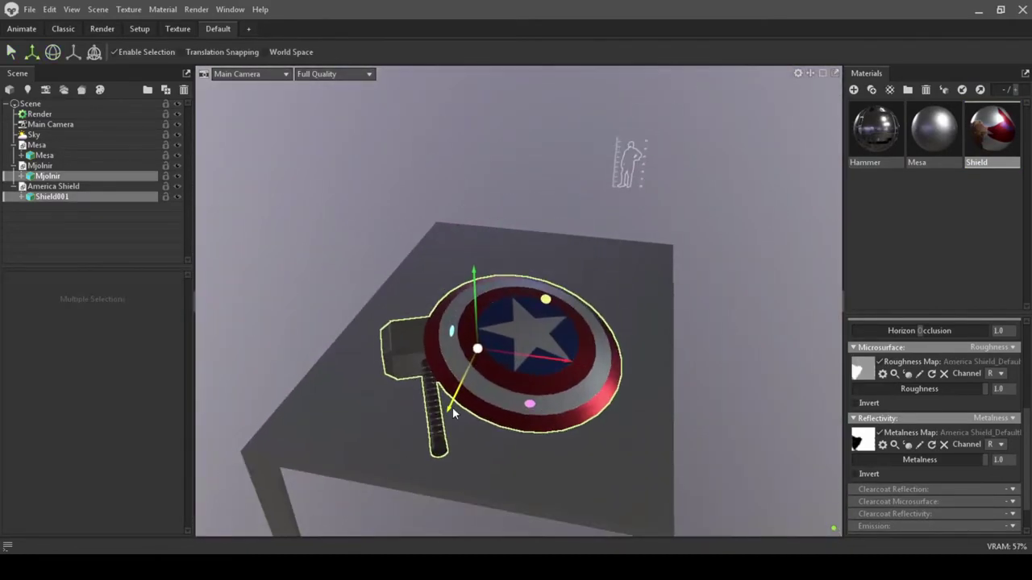
key("f")
left_click_drag(490, 253, 464, 296)
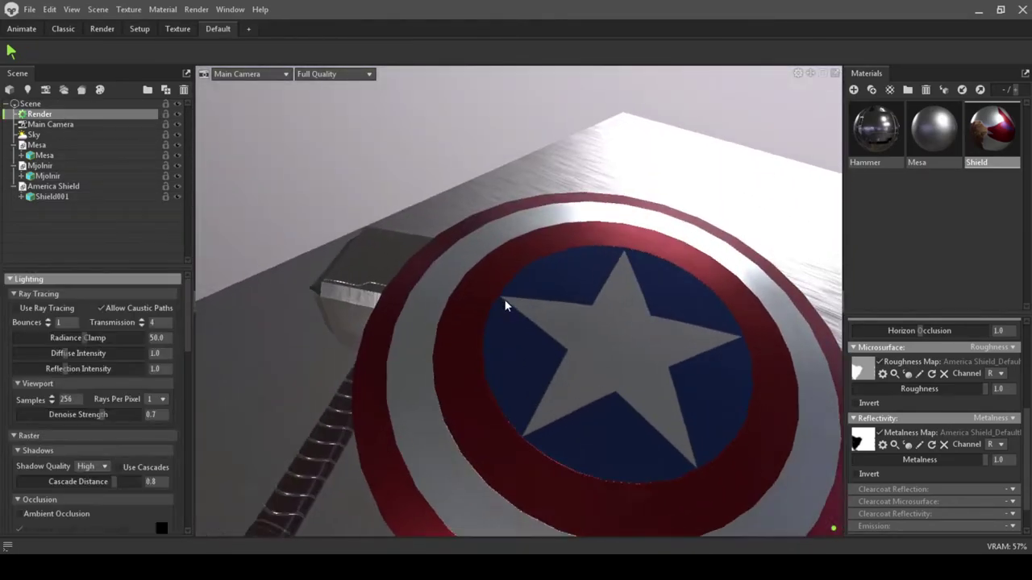
- Add a light to the scene and rotate it so it shines on the hammer, shield and table
left_click_drag(504, 299, 603, 396)
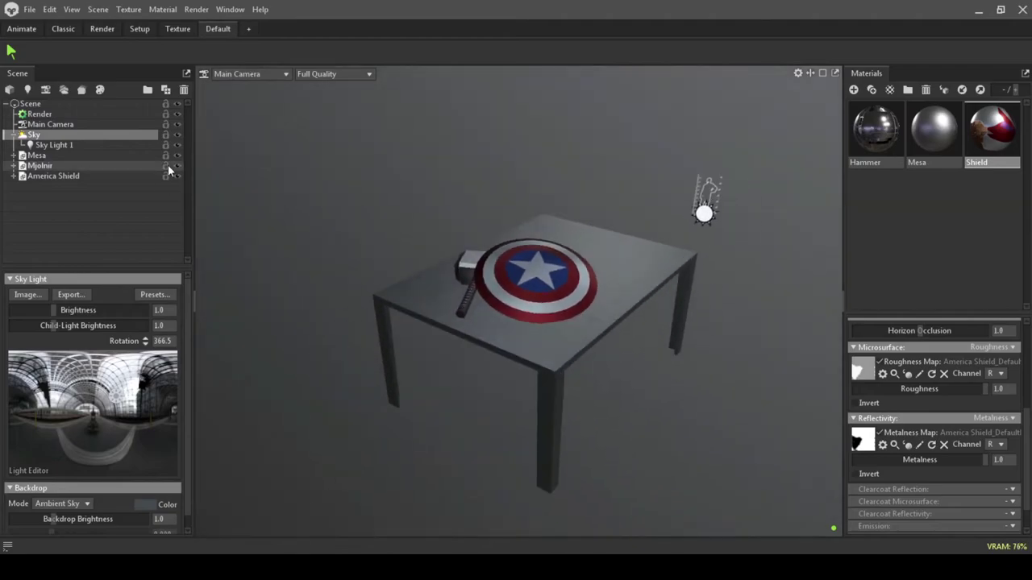
left_click(27, 89)
left_click_drag(397, 356, 569, 126)
key("e")
left_click_drag(637, 97, 347, 363)
left_click(377, 336)
key("f")
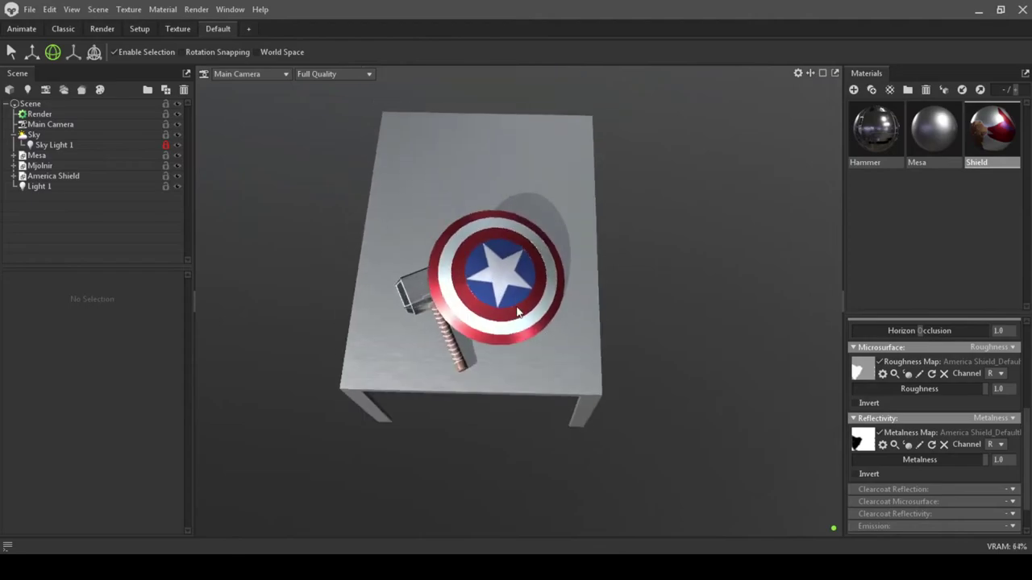
- Select the Shield001 mesh and adjust its position against the hammer
left_click(520, 315)
left_click(87, 197)
left_click_drag(500, 307, 344, 340)
scroll(593, 431, "down", 3)
key("w")
left_click_drag(593, 430, 529, 325)
- Add a new camera to the scene and switch to the Render workspace
key("ctrl+shift+c")
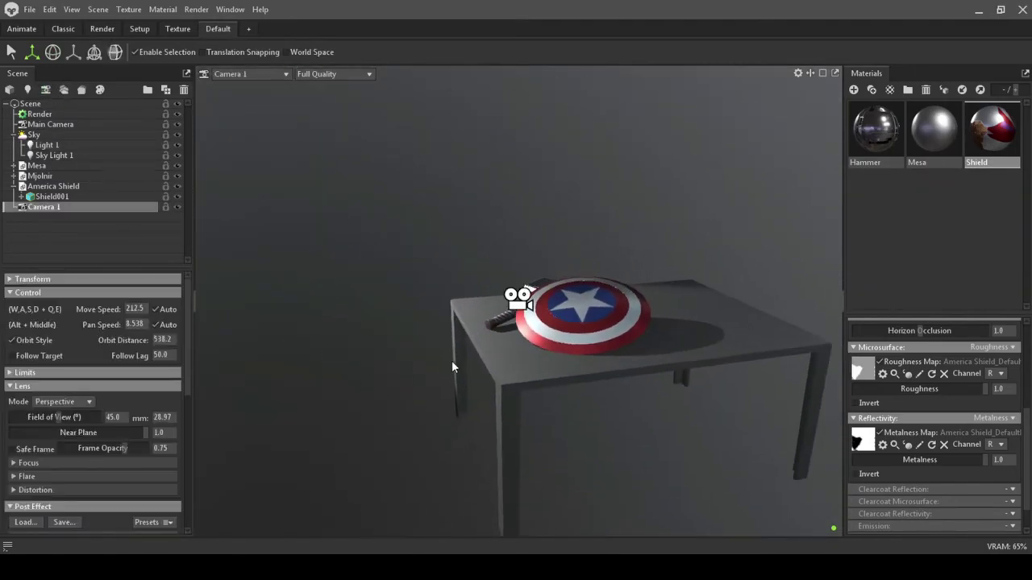
left_click(404, 323)
left_click(102, 28)
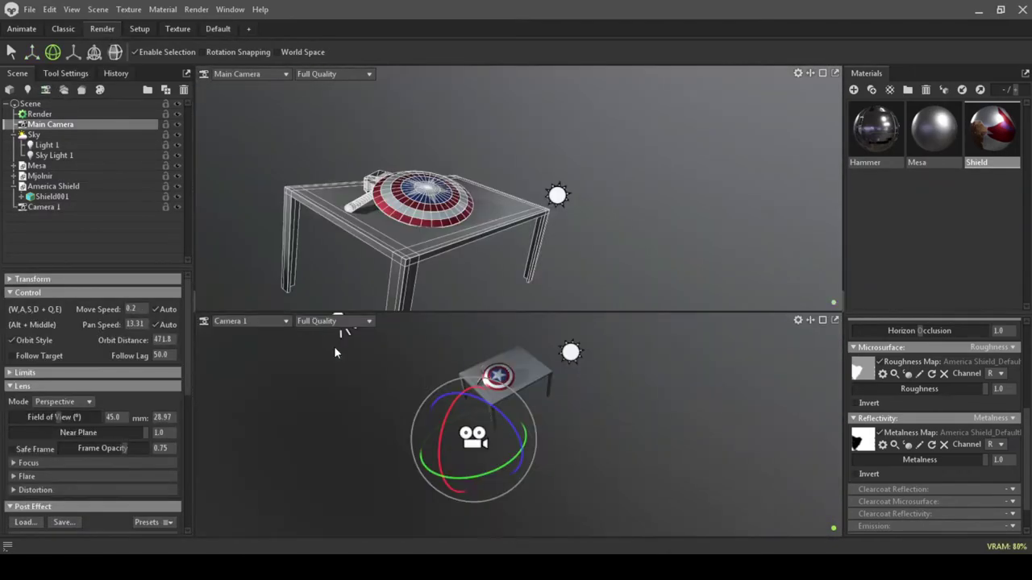
- Move and rotate the Main Camera so it frames the hammer and shield from above
key("w")
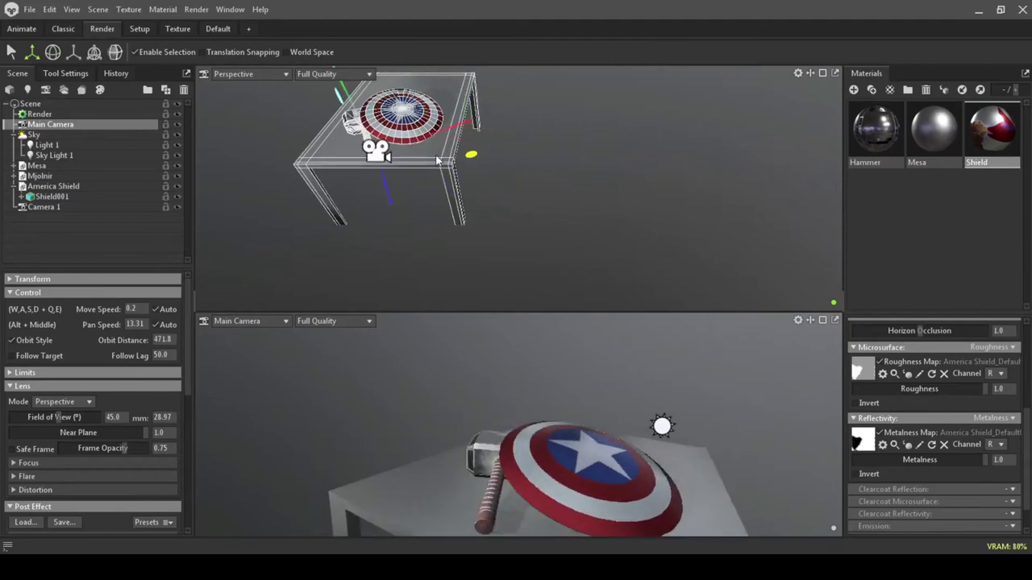
left_click_drag(322, 196, 451, 234)
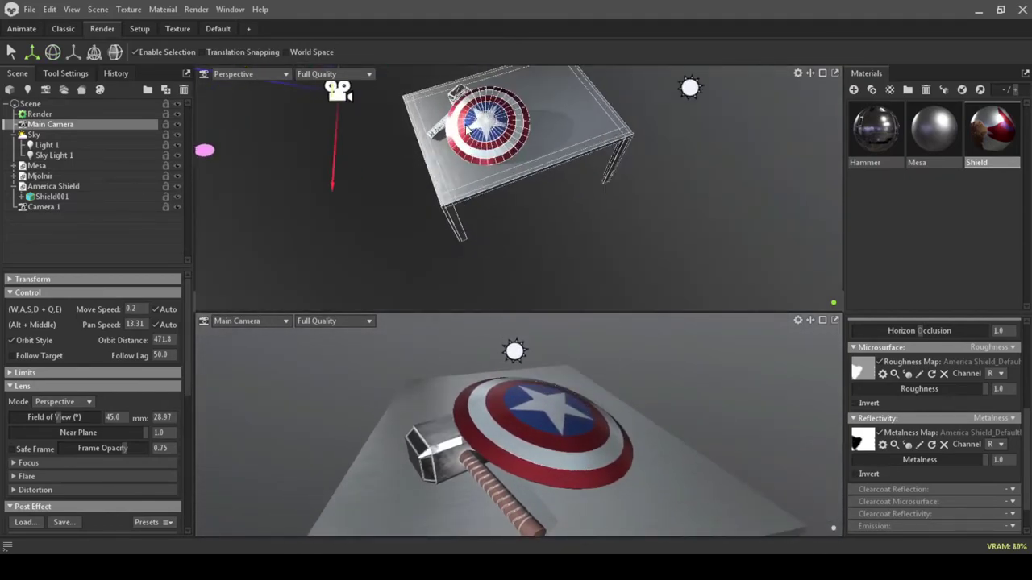
key("e")
- Set the sky's backdrop mode to Color, with sky brightness 1.69 and backdrop brightness 1.077
left_click(47, 144)
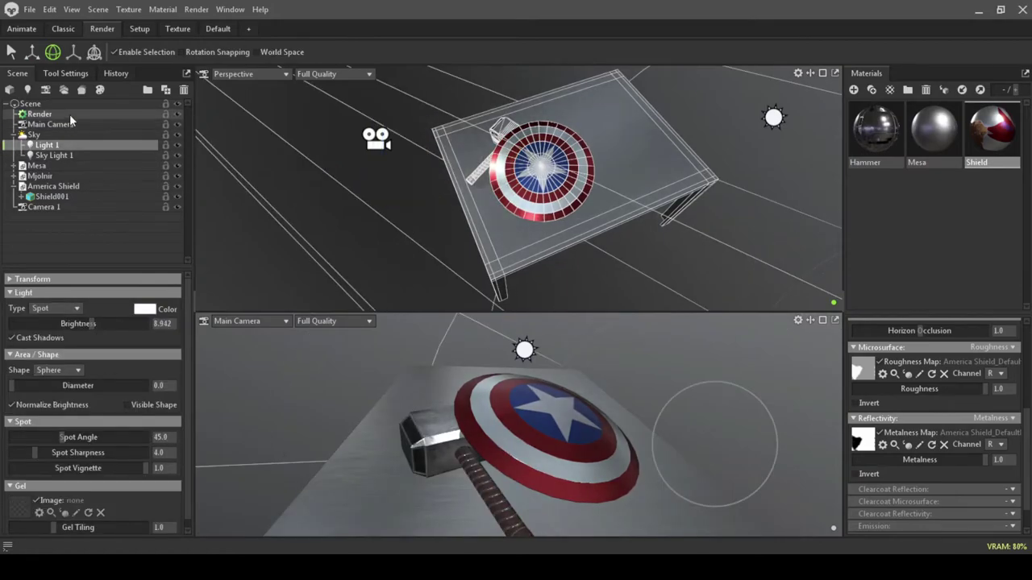
left_click(33, 133)
left_click(63, 491)
left_click(57, 504)
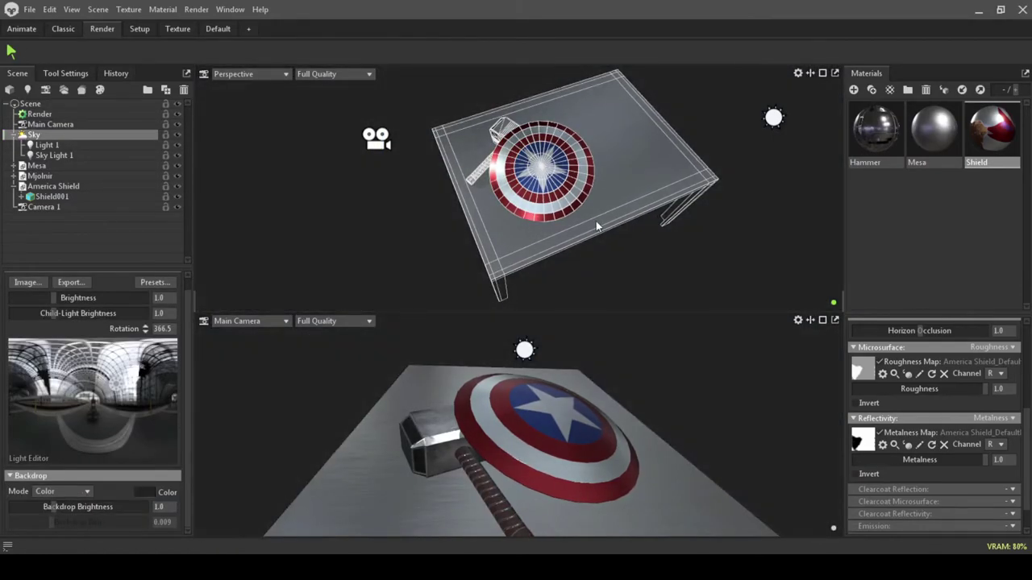
left_click_drag(595, 330, 419, 421)
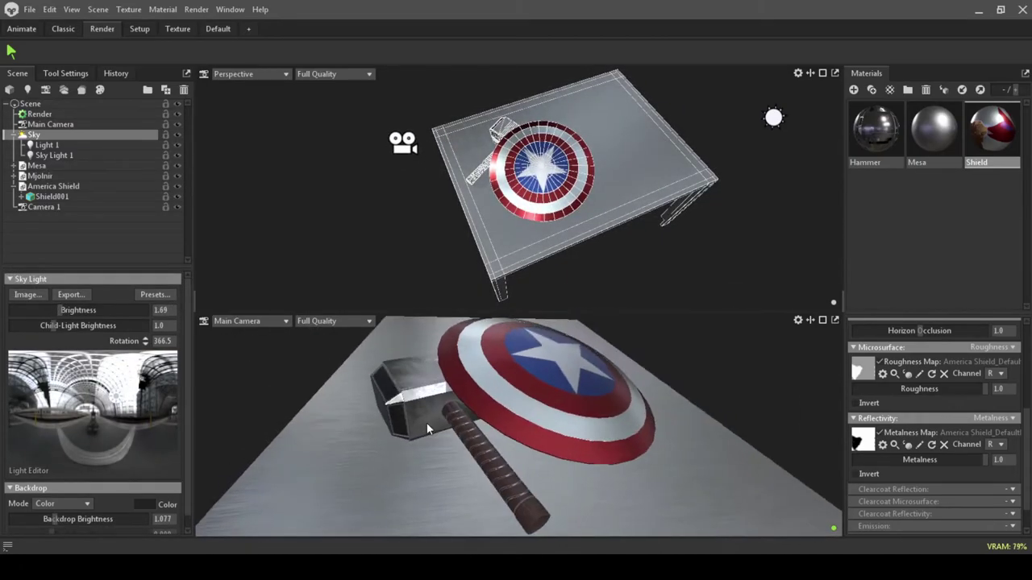
- Reframe the Main Camera to a lower, closer angle and enable ray tracing in the render settings
left_click_drag(426, 422, 578, 377)
left_click(39, 114)
left_click(14, 308)
scroll(100, 388, "down", 5)
scroll(114, 476, "up", 3)
left_click(18, 390)
scroll(59, 433, "up", 3)
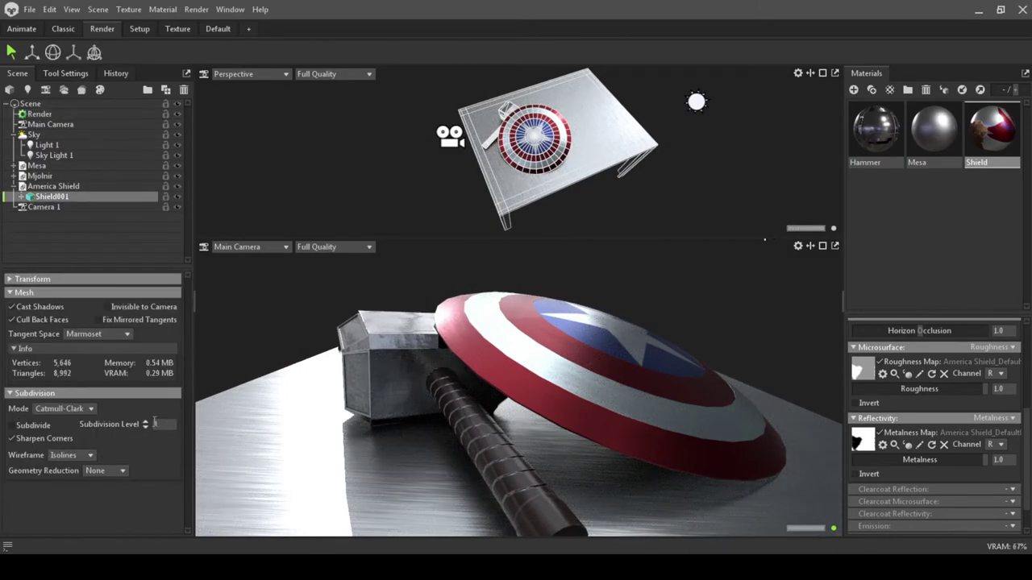
- Enable subdivision on the Shield001 mesh and set its subdivision level to 2
left_click(11, 424)
left_click(145, 422)
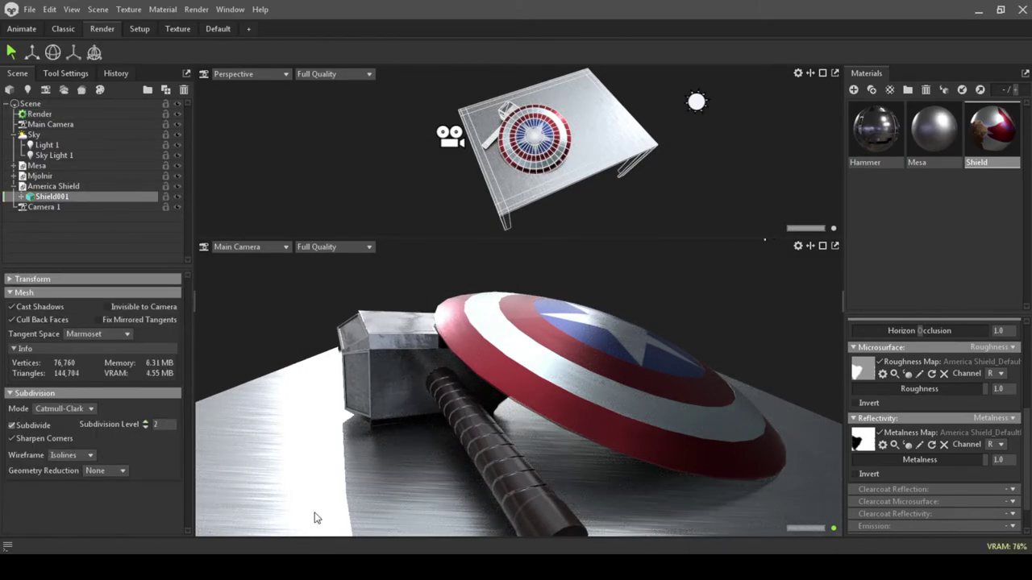
- Select the Main Camera and rotate it slightly to refine the shot's framing
left_click(433, 191)
key("e")
left_click_drag(441, 160, 448, 141)
key("q")
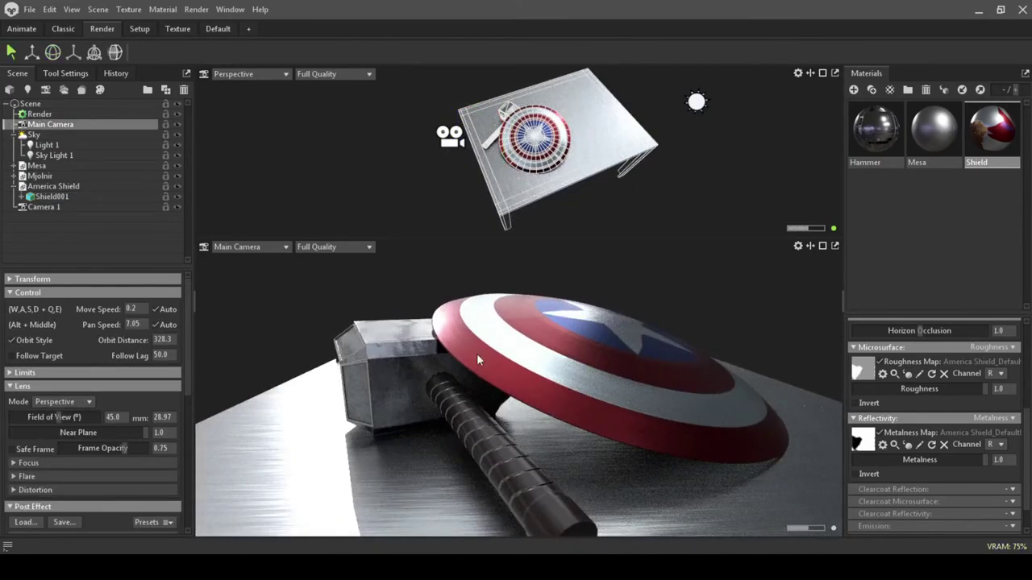